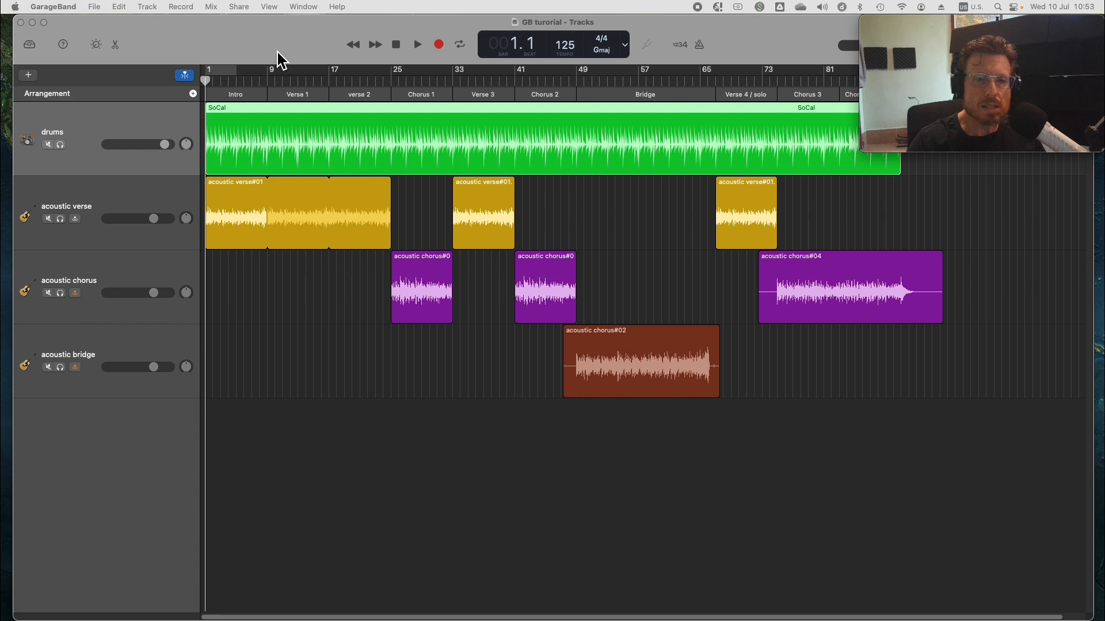
Play the song from bar 46 through the bridge into Verse 4 / solo, and stop playback there.
left_click(553, 81)
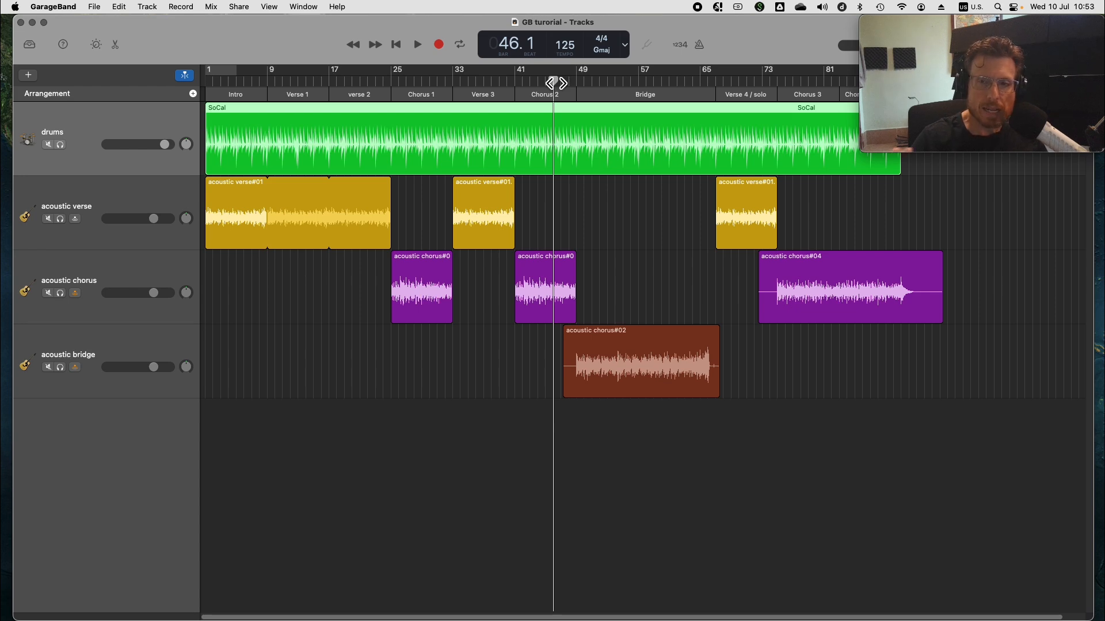
key("space")
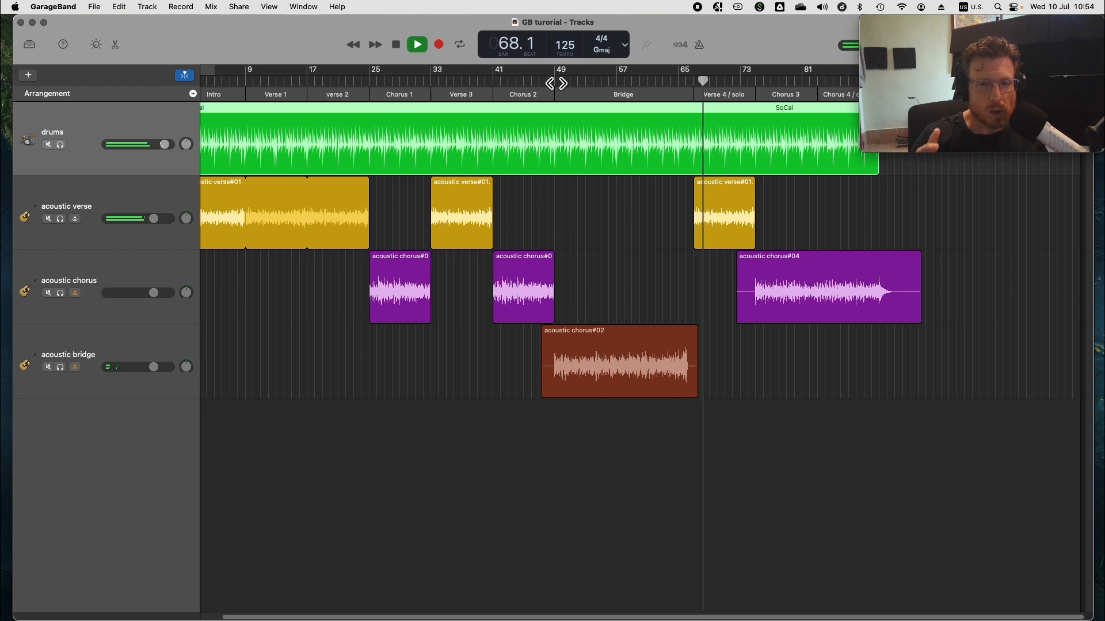
key("space")
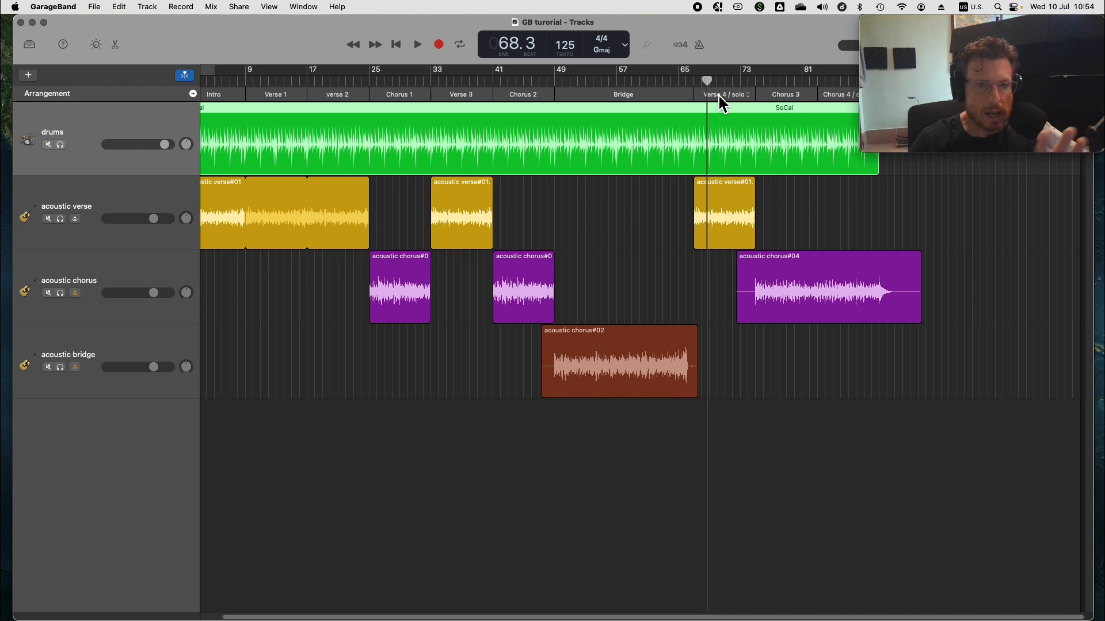
scroll(754, 122, "right", 1)
scroll(754, 122, "left", 3)
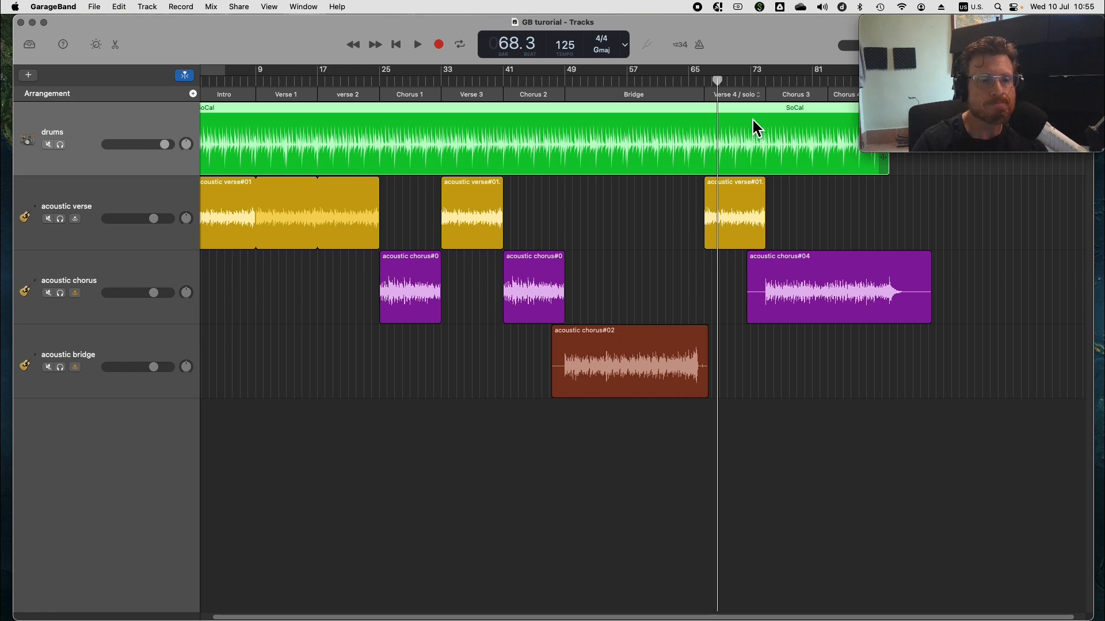
scroll(751, 124, "left", 2)
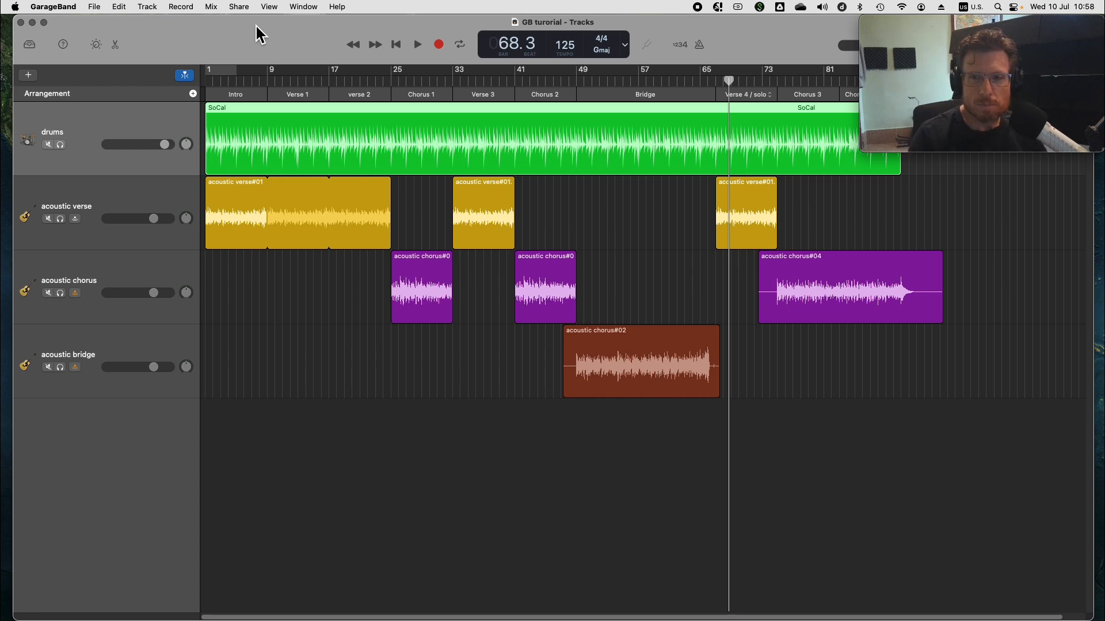
Check the output and input devices in the Audio/MIDI settings and close the settings window.
left_click(96, 7)
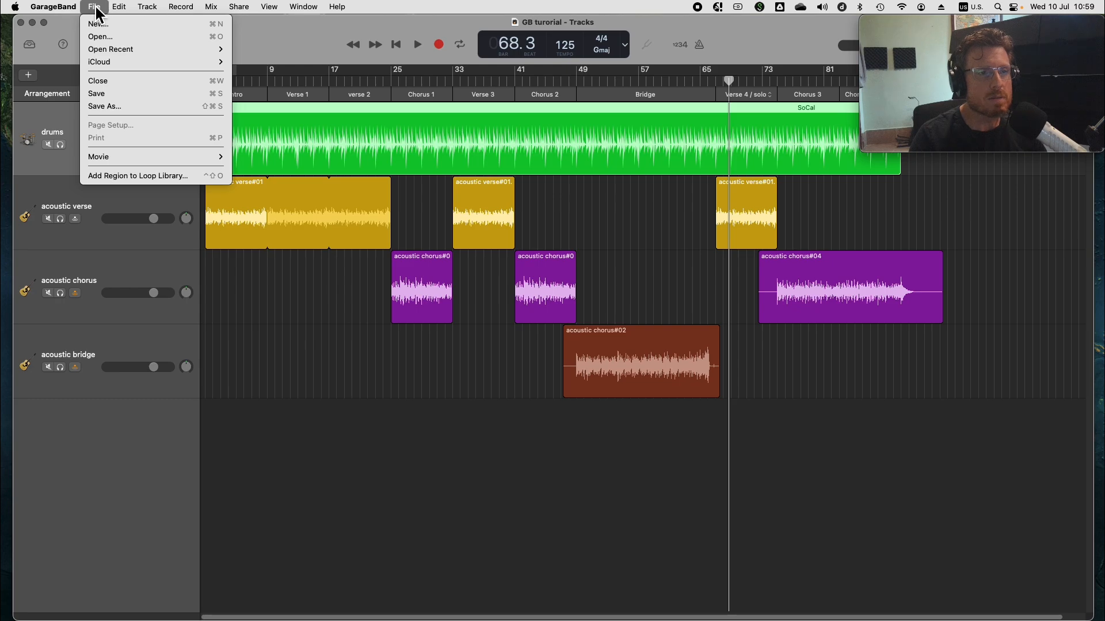
left_click(63, 43)
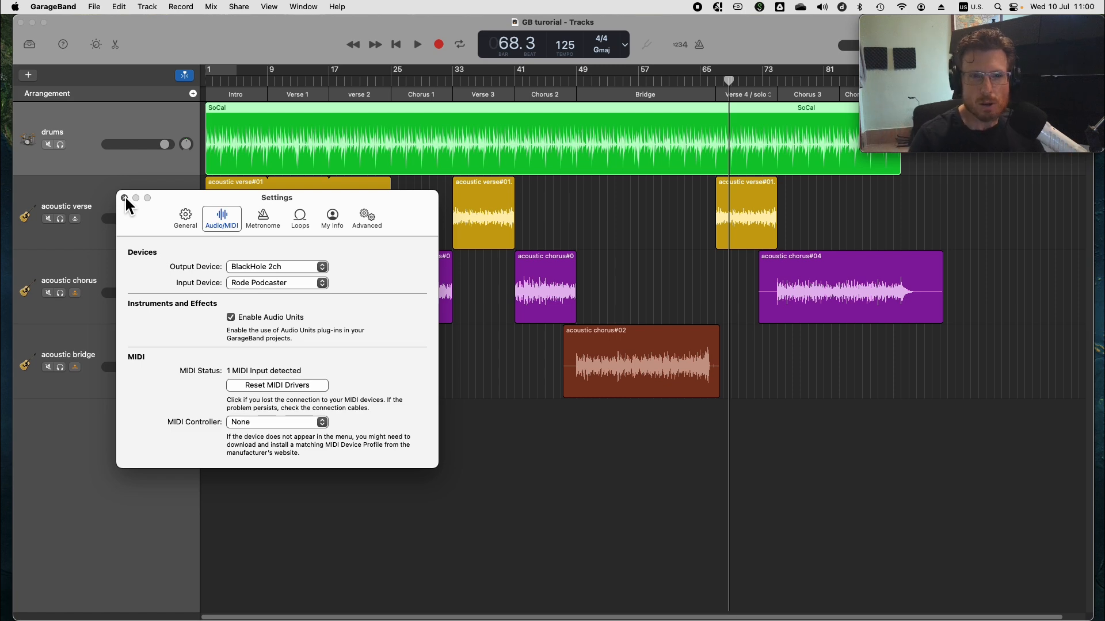
left_click(124, 198)
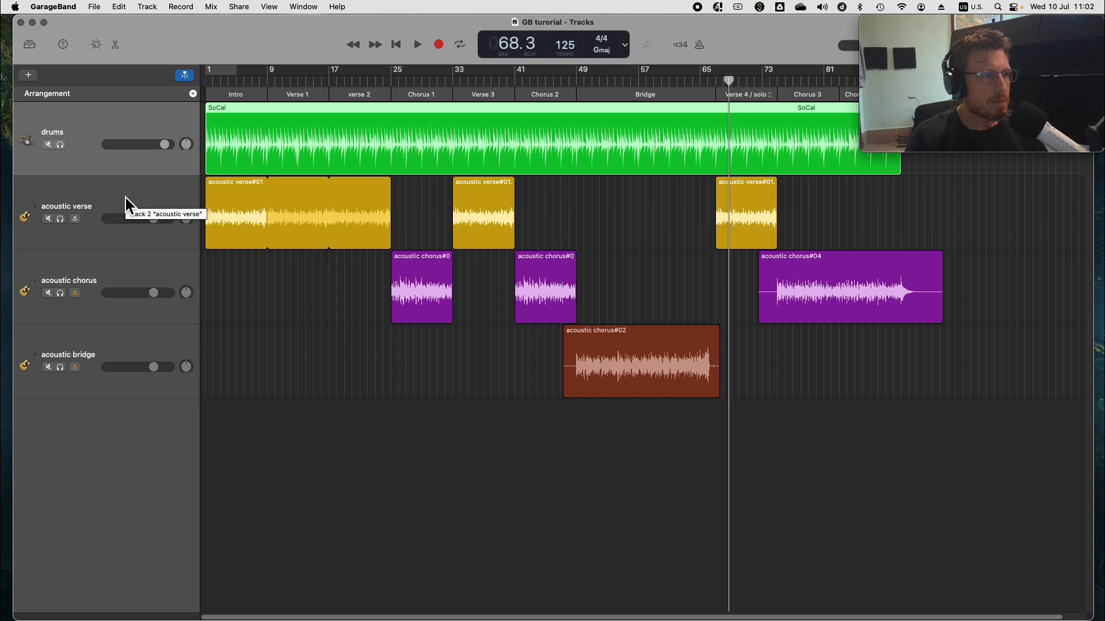
Bring up the "Near the dam" lyrics in Notes and add the heading "Verse 1 & 2" above the opening verse.
left_click_drag(1, 60, 366, 31)
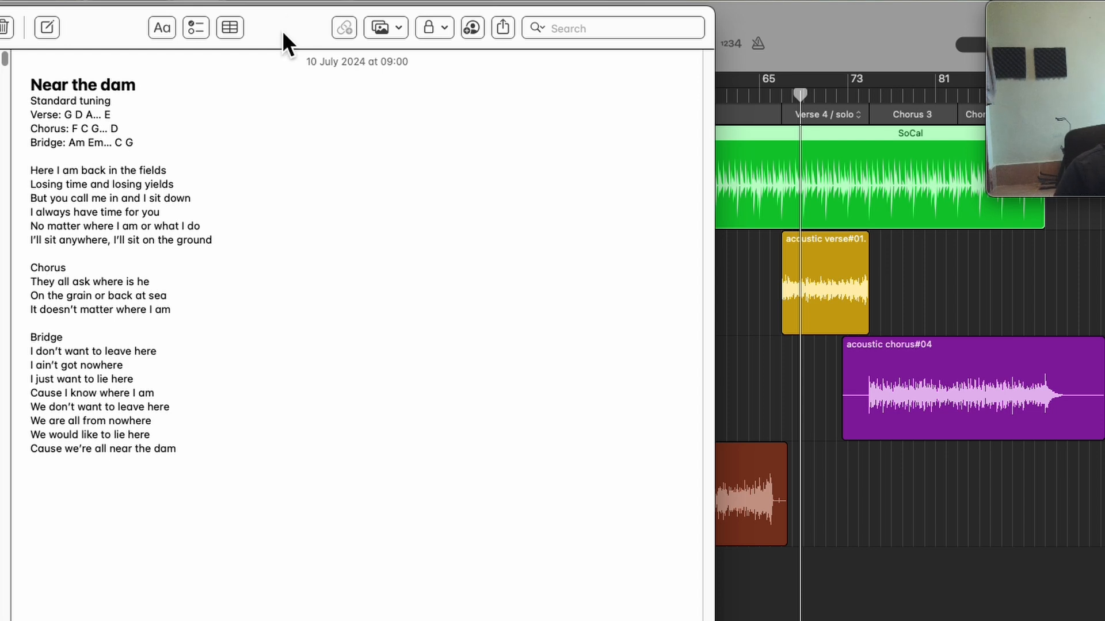
left_click(31, 170)
key("Return")
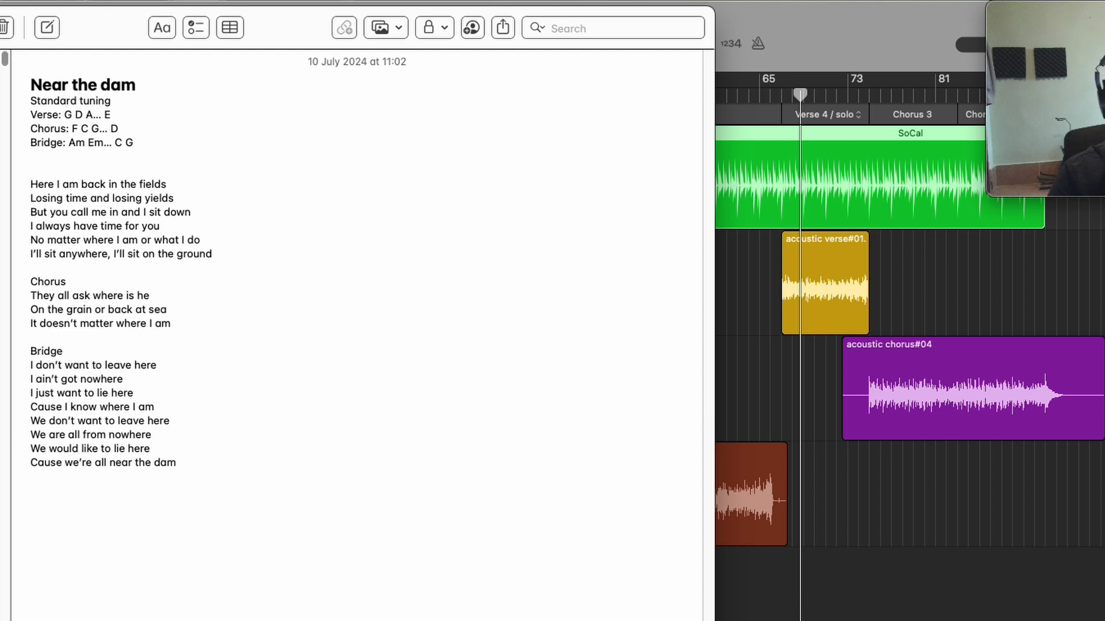
key("Up")
type("Verse ")
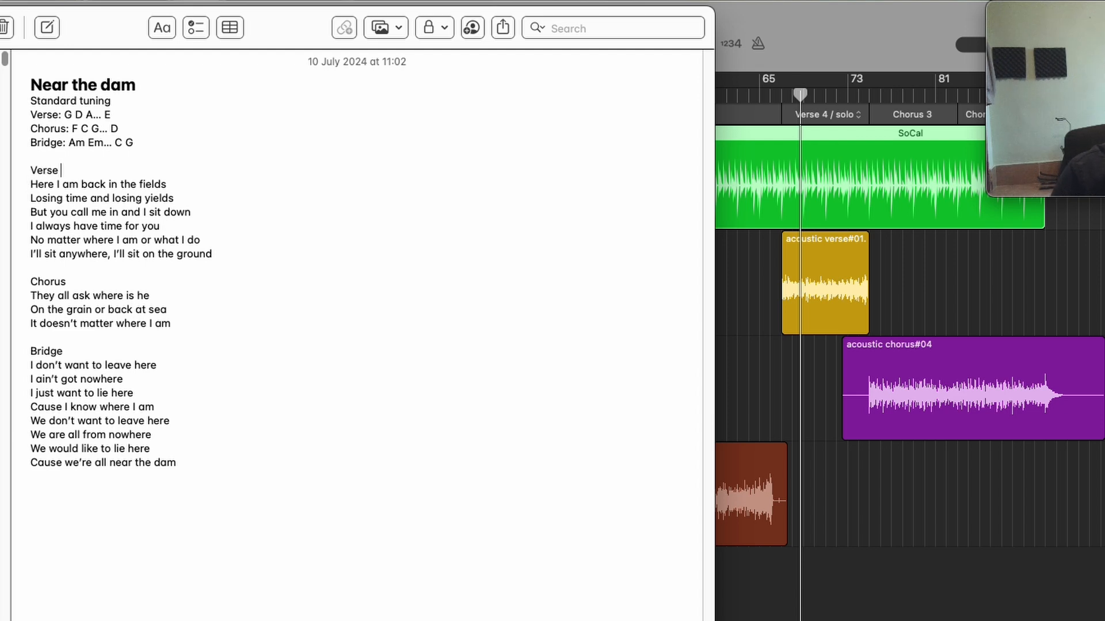
type("1")
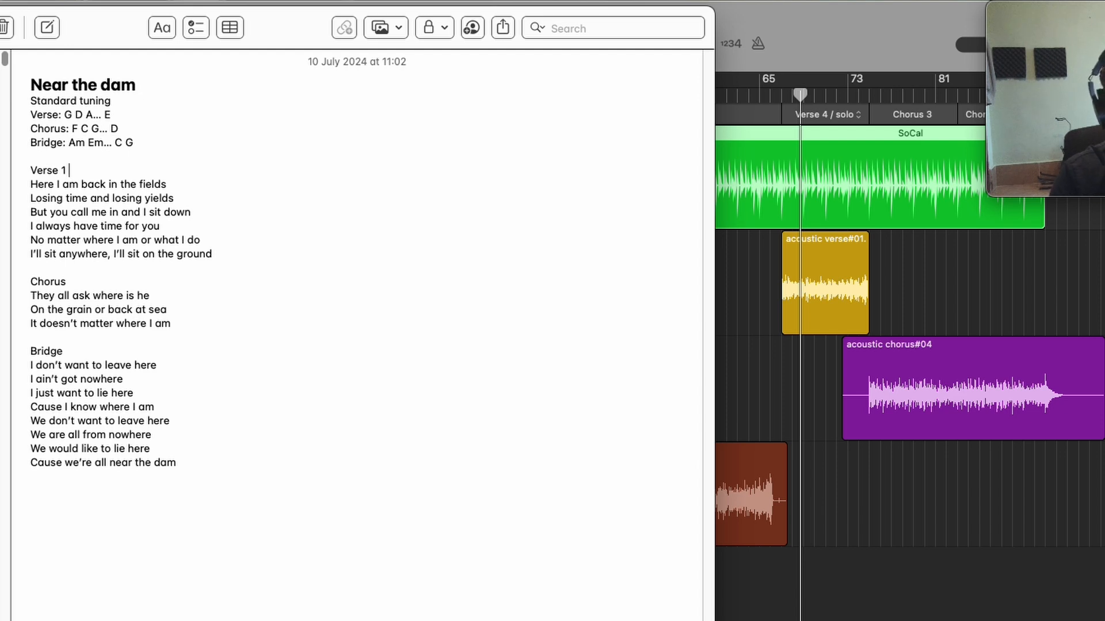
type("& 2")
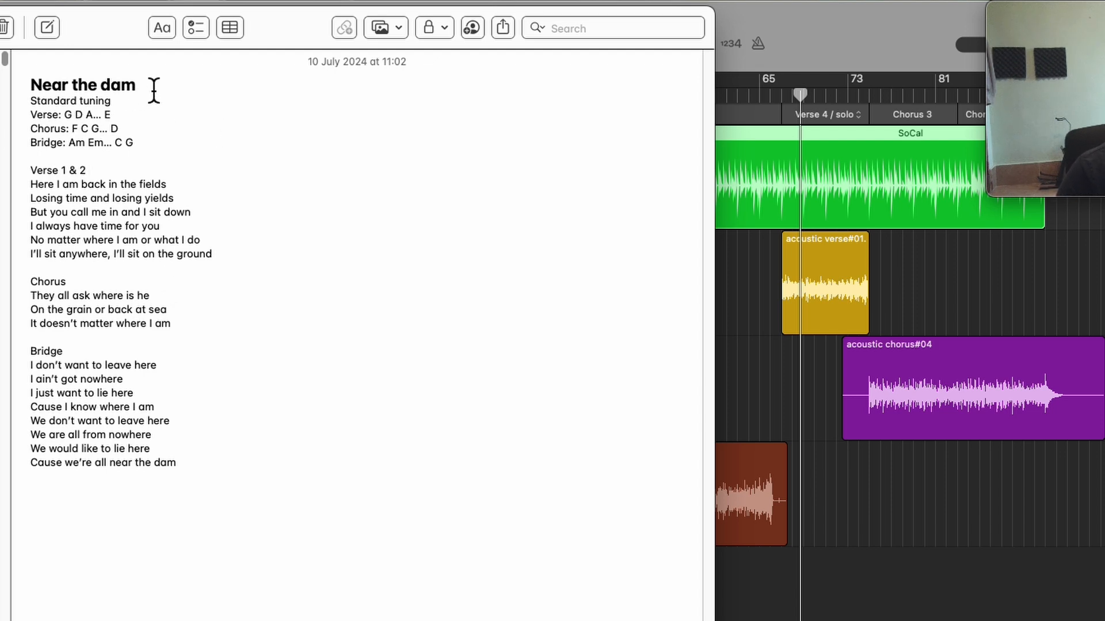
Enlarge all the text of the "Near the dam" note by five size increments, from the title to the last bridge line.
left_click_drag(151, 86, 41, 83)
left_click(196, 118)
left_click(127, 114)
left_click(165, 148)
left_click(207, 374)
left_click_drag(32, 81, 305, 482)
key("super+plus")
key("super+plus")
key("super+plus")
key("super+plus")
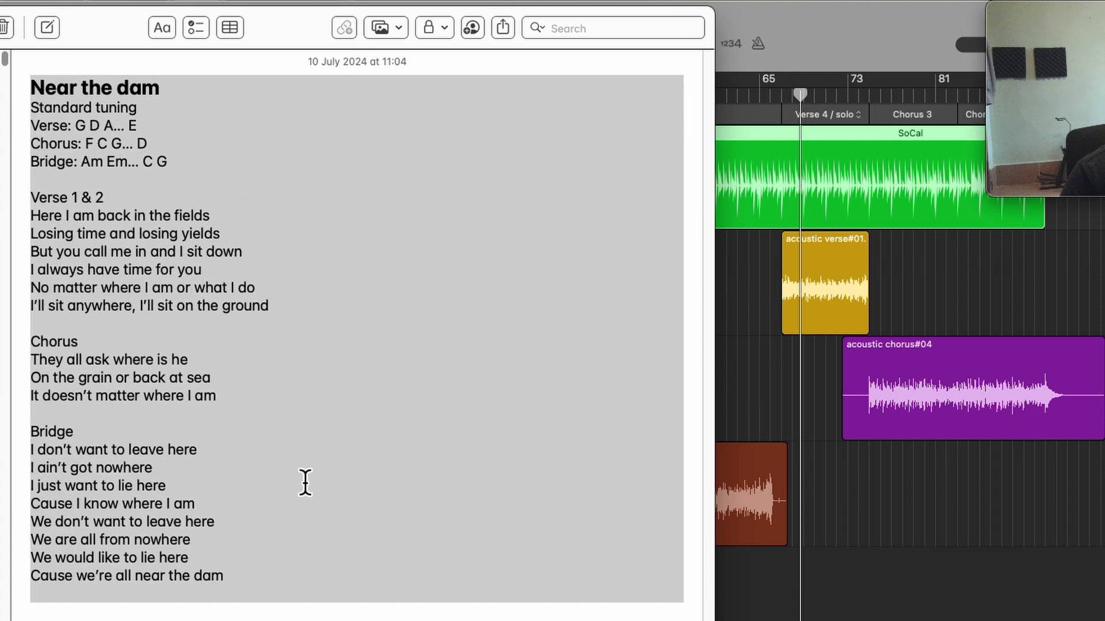
key("super+plus")
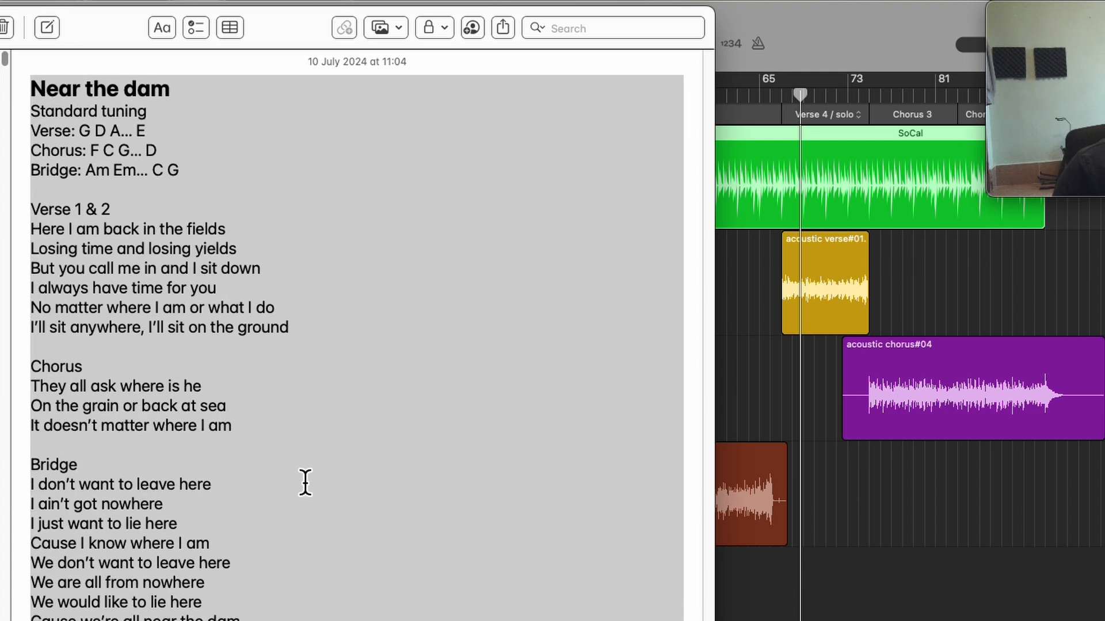
left_click(406, 413)
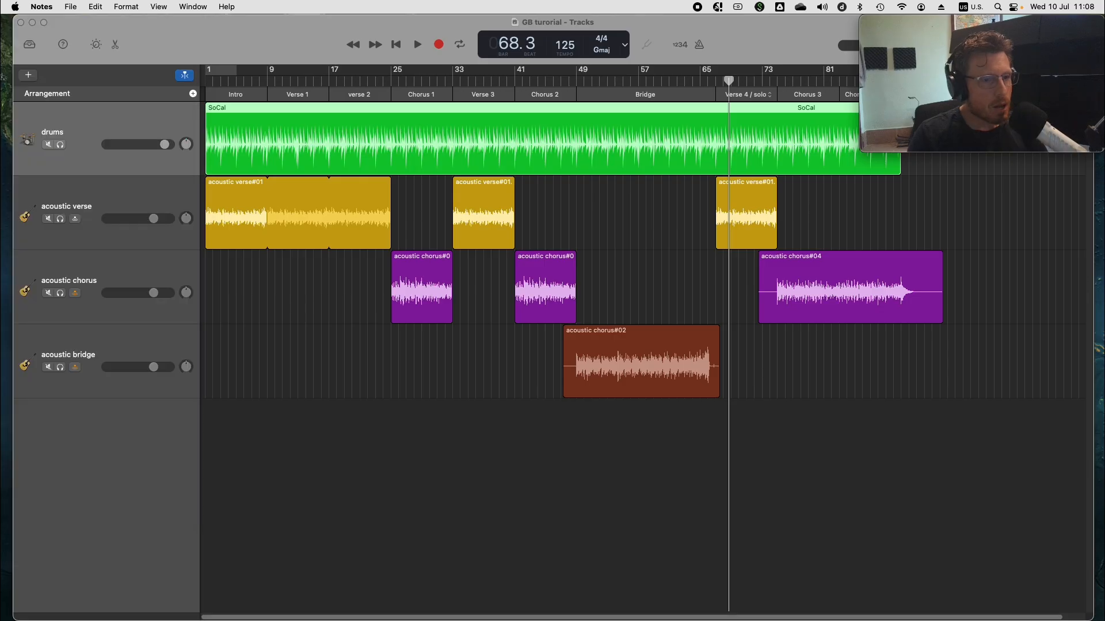
Switch back to GarageBand and create a microphone audio track that uses Input 1.
left_click(212, 40)
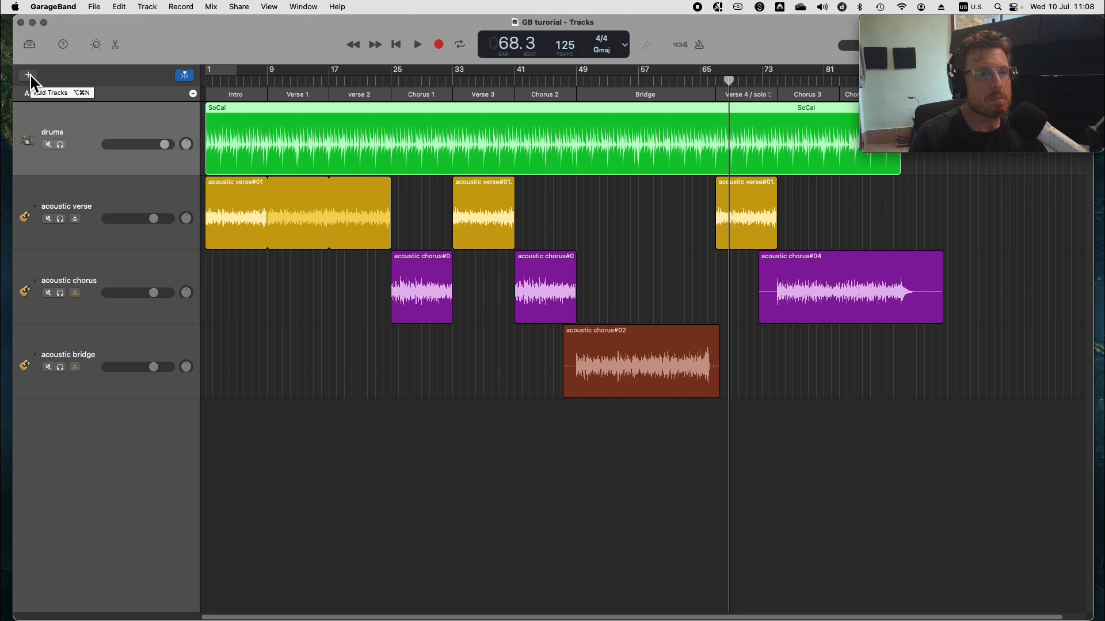
scroll(35, 81, "right", 1)
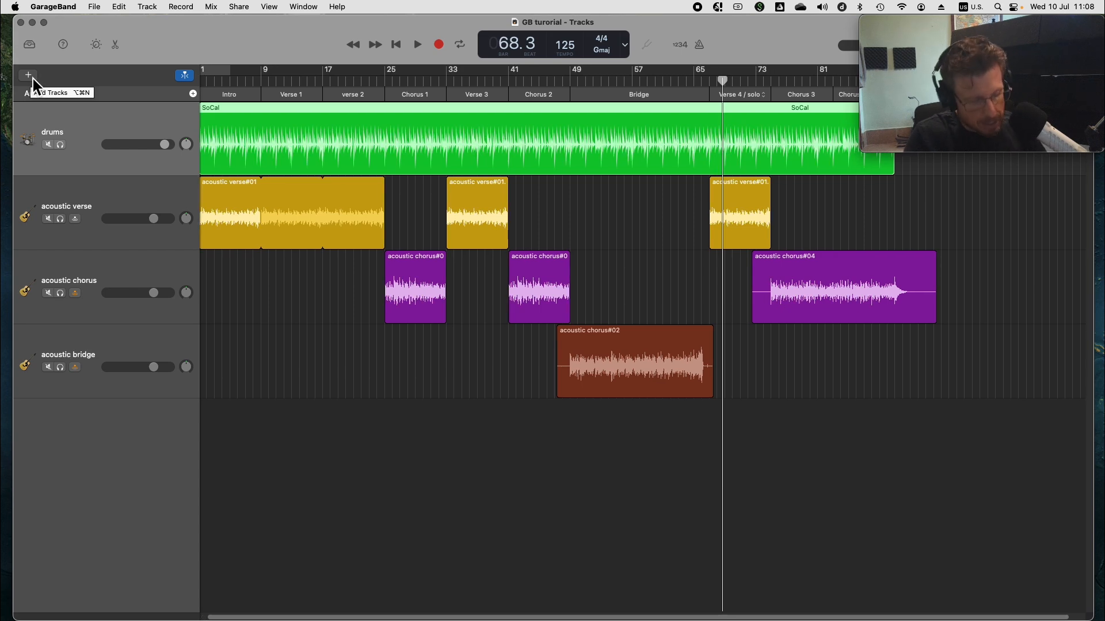
scroll(262, 173, "left", 2)
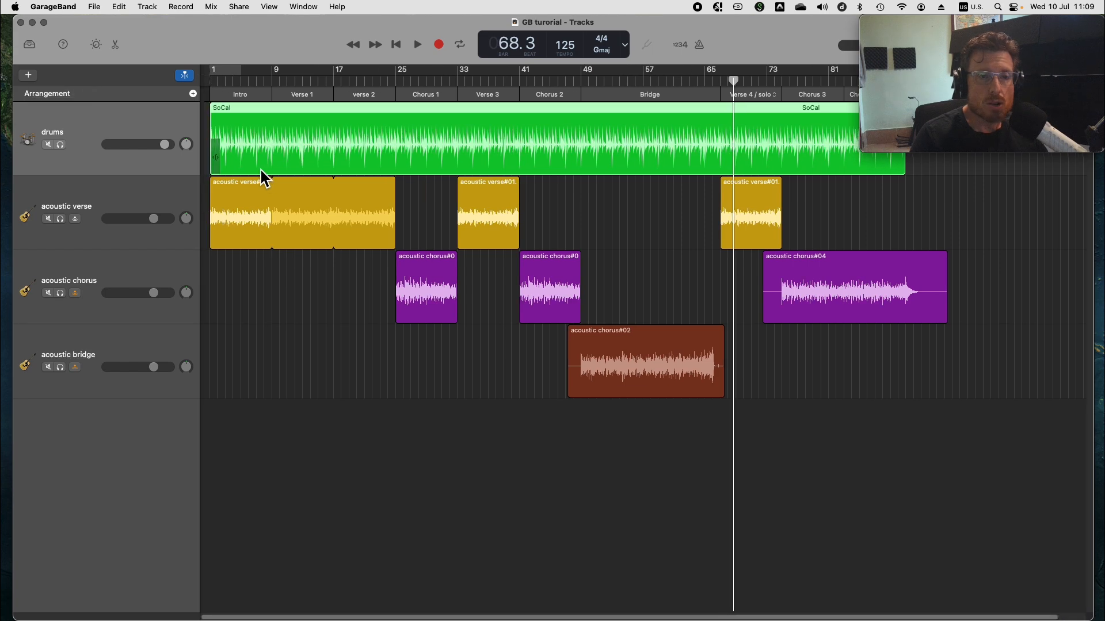
left_click(28, 77)
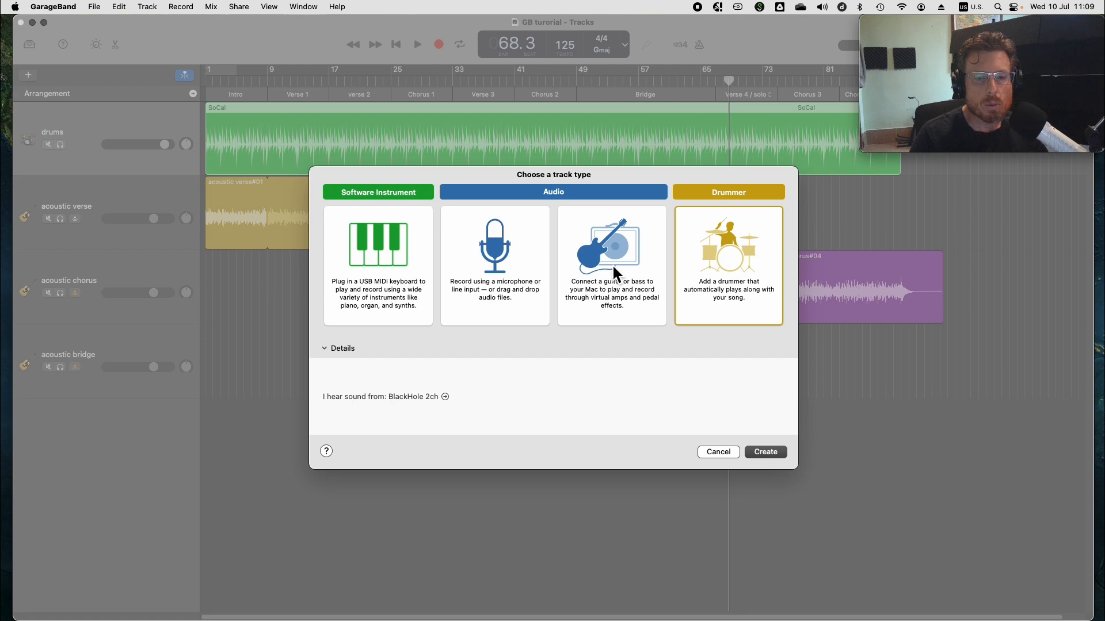
left_click(516, 282)
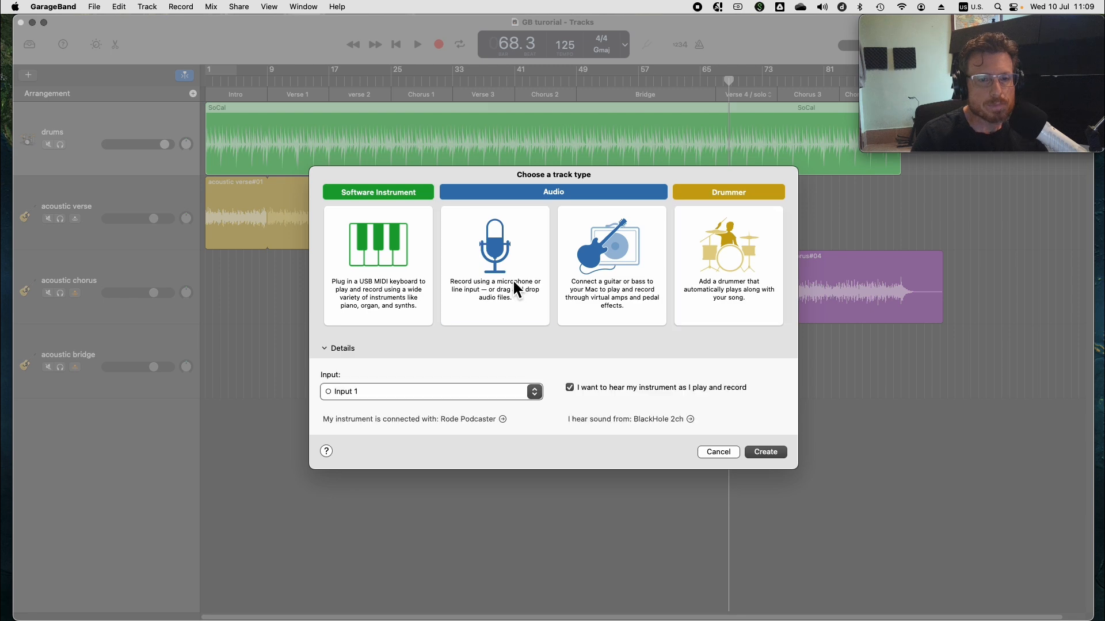
key("Return")
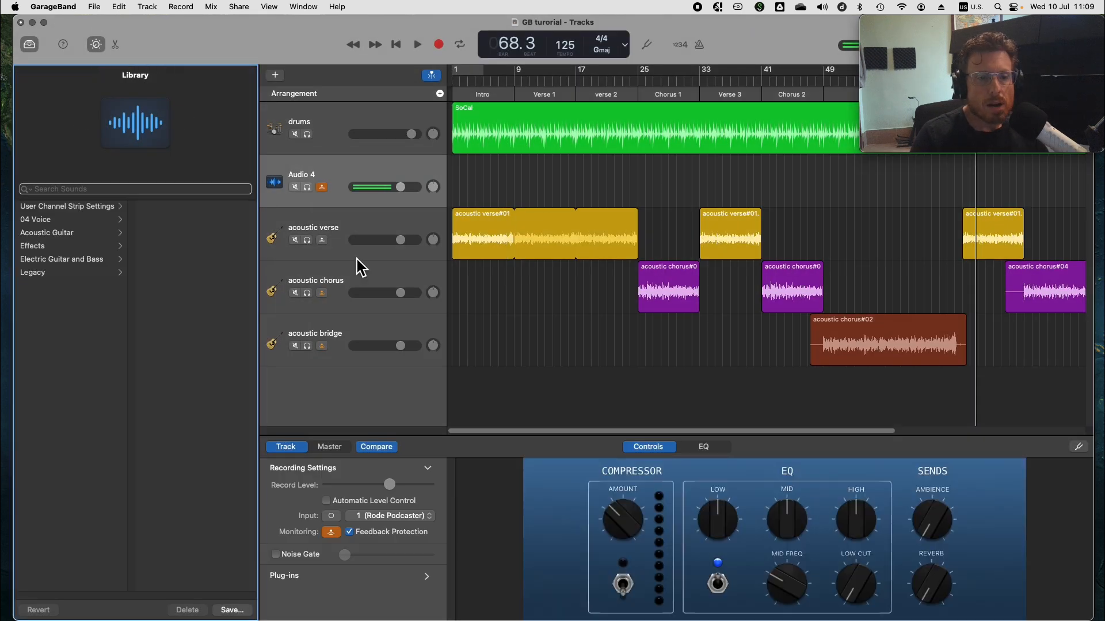
Turn off input monitoring on the new audio track and rename the track "vox verse".
left_click(322, 187)
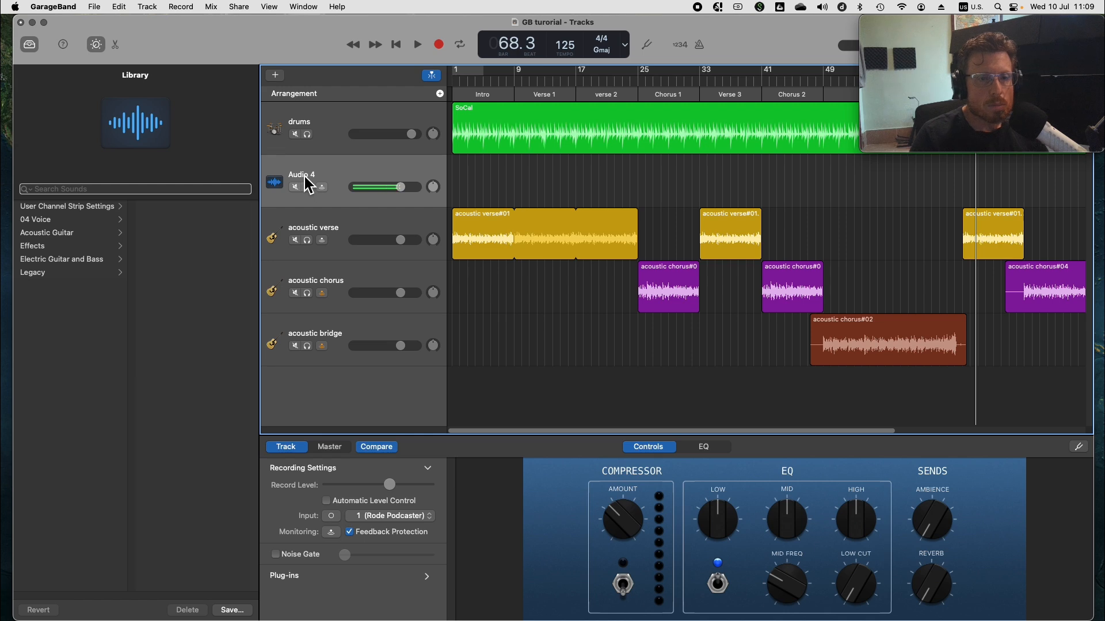
double_click(303, 175)
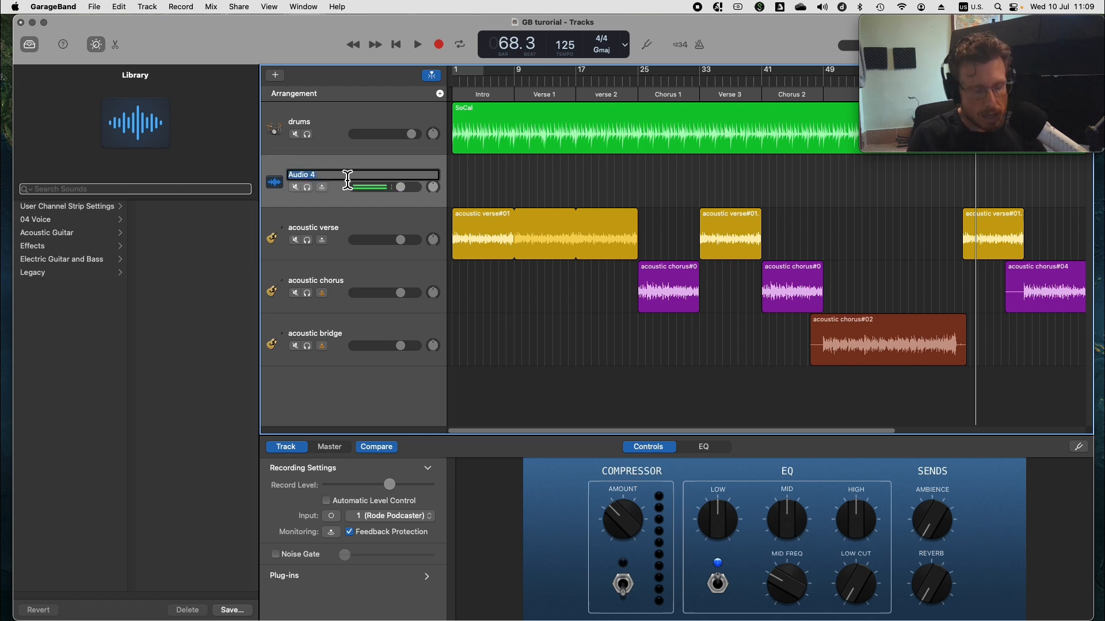
type("vox ver")
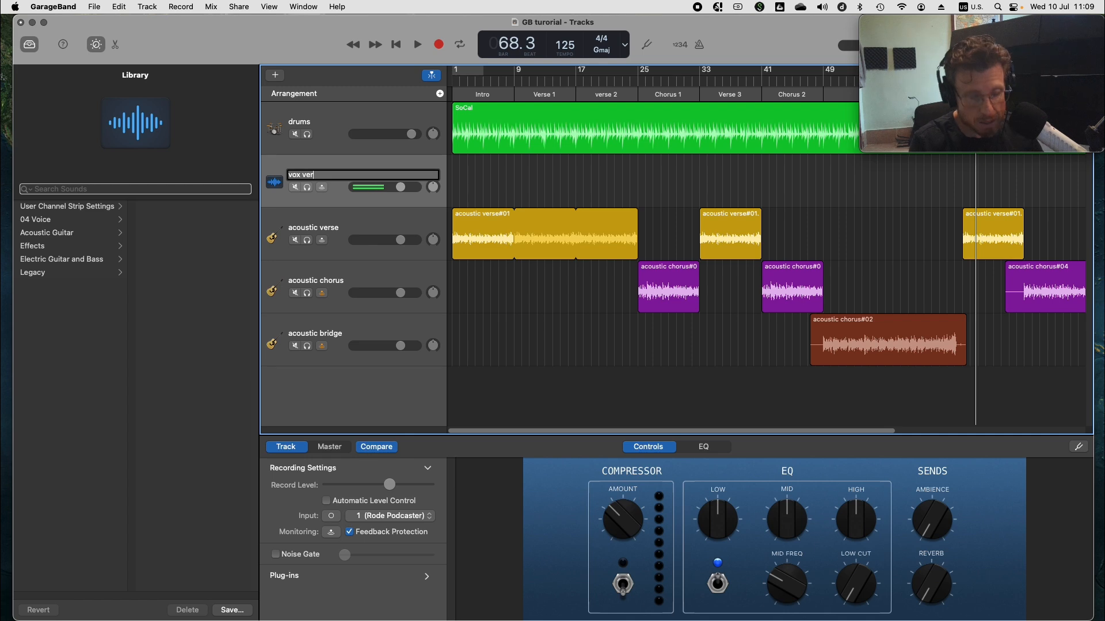
type("se")
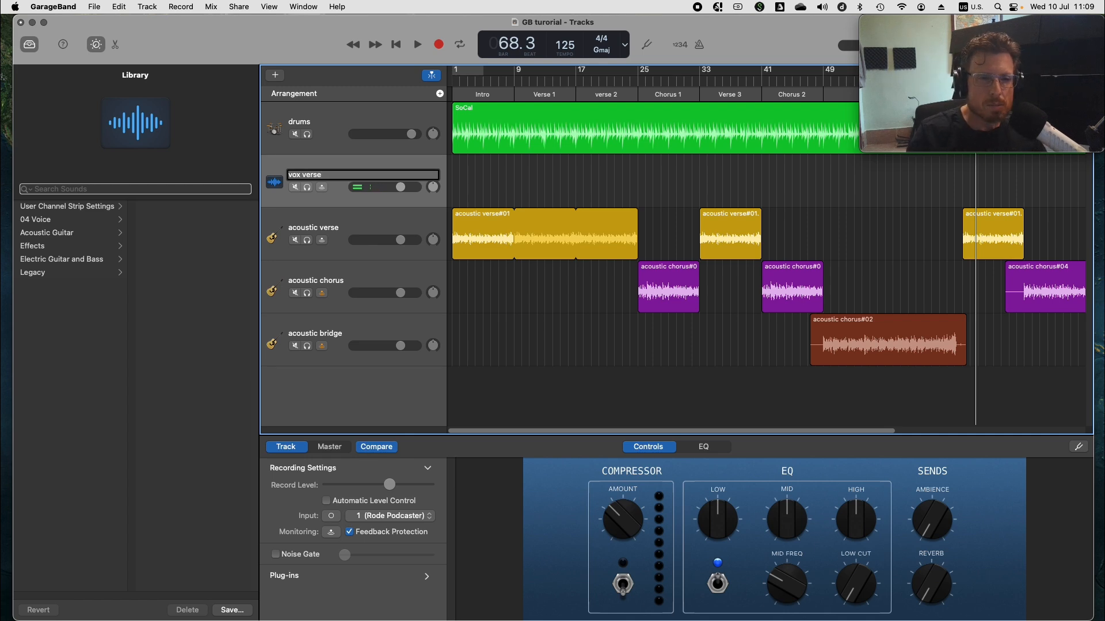
left_click(377, 234)
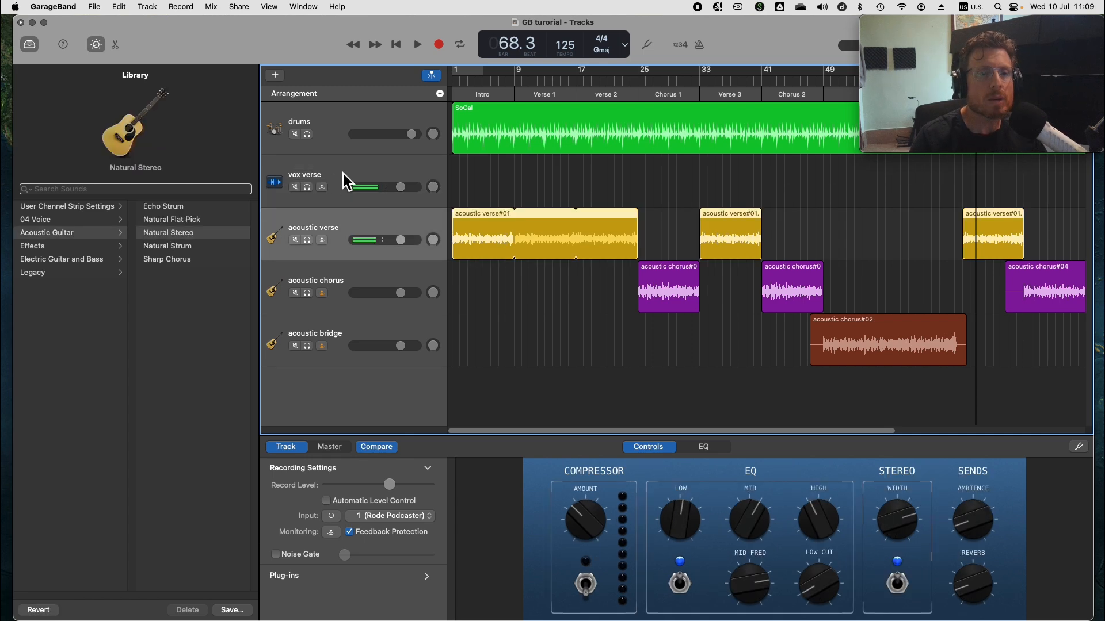
Return the playhead to the song start and apply the Classic Vocal sound from 04 Voice to the vox verse track.
left_click(345, 182)
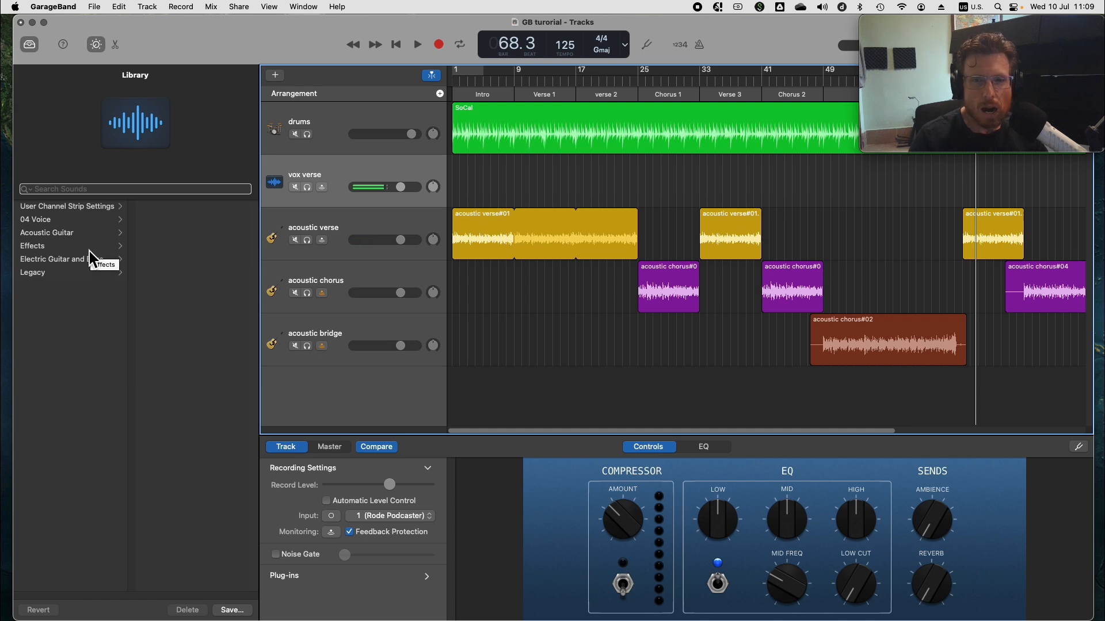
left_click(396, 46)
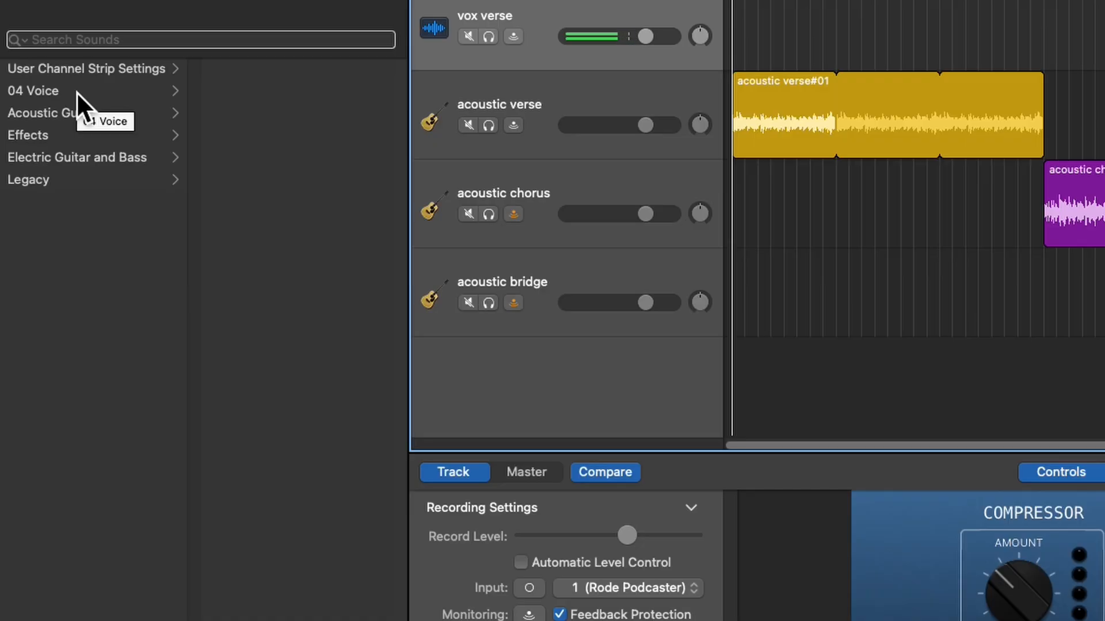
left_click(77, 92)
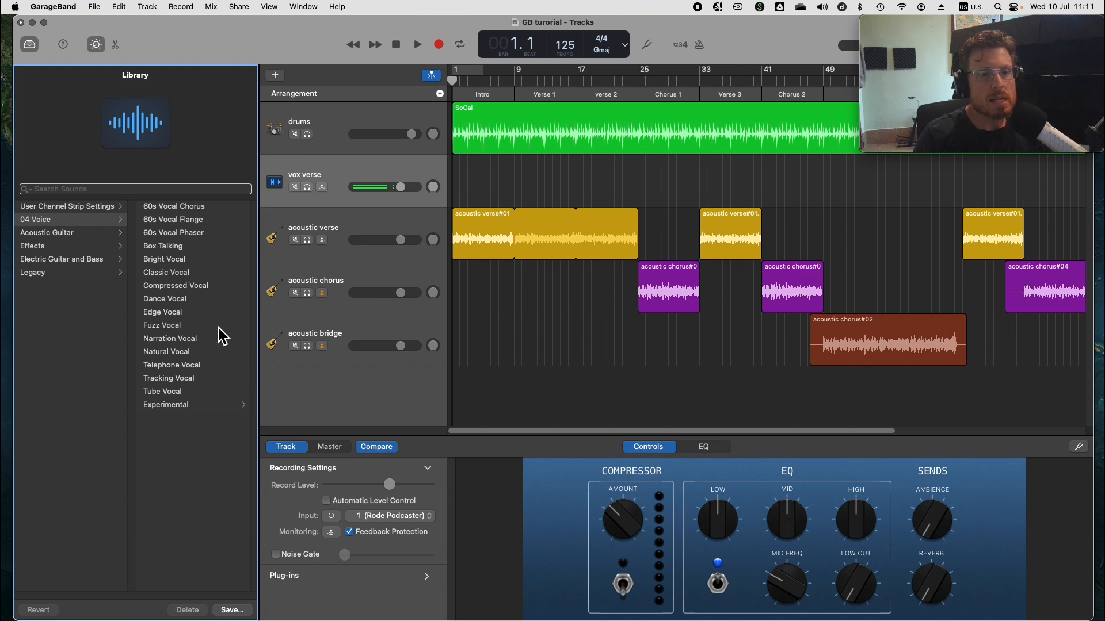
left_click(178, 274)
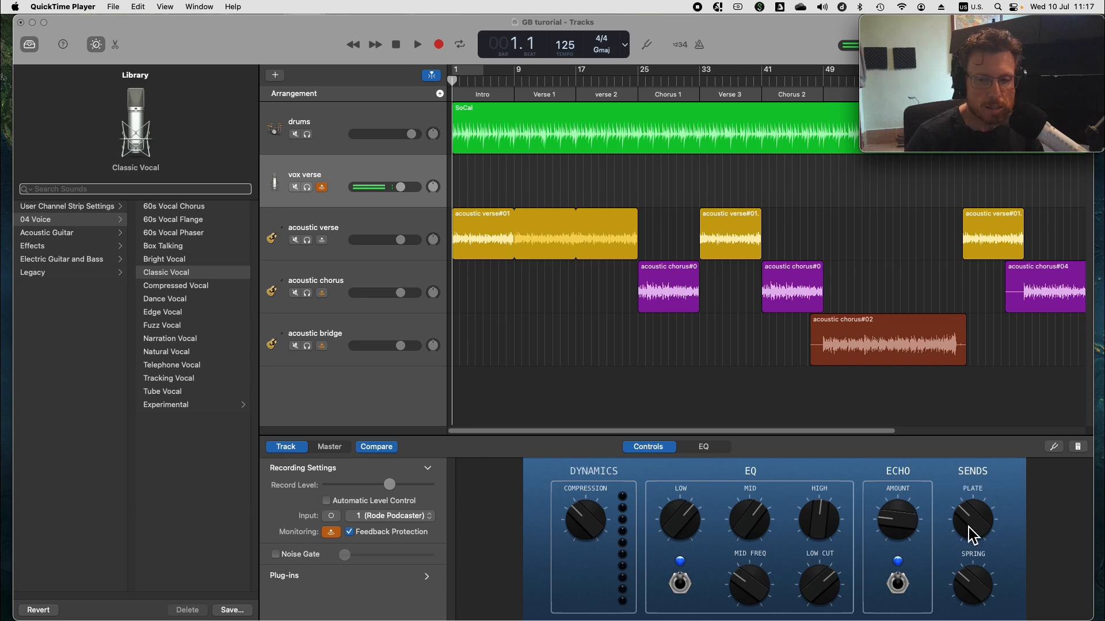
Lower the vox verse track's Plate and Spring sends, raise its Echo amount slightly, and increase its track volume.
left_click_drag(969, 528, 976, 553)
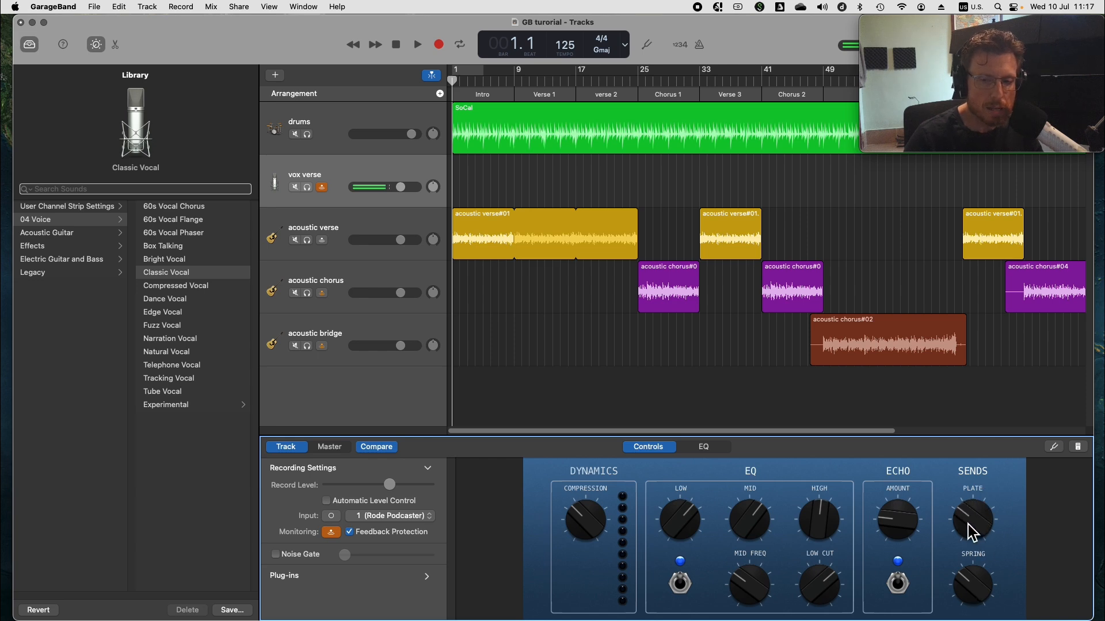
left_click_drag(980, 567, 984, 592)
mouse_move(890, 526)
left_mouse_down()
mouse_move(907, 463)
mouse_move(890, 513)
left_mouse_up()
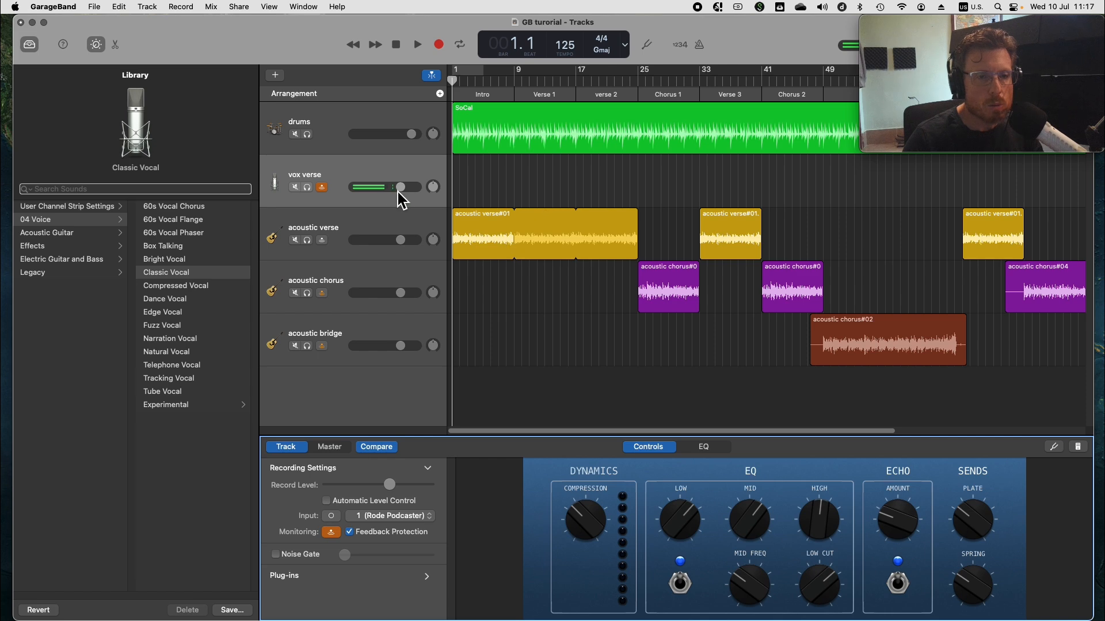
left_click_drag(401, 187, 414, 187)
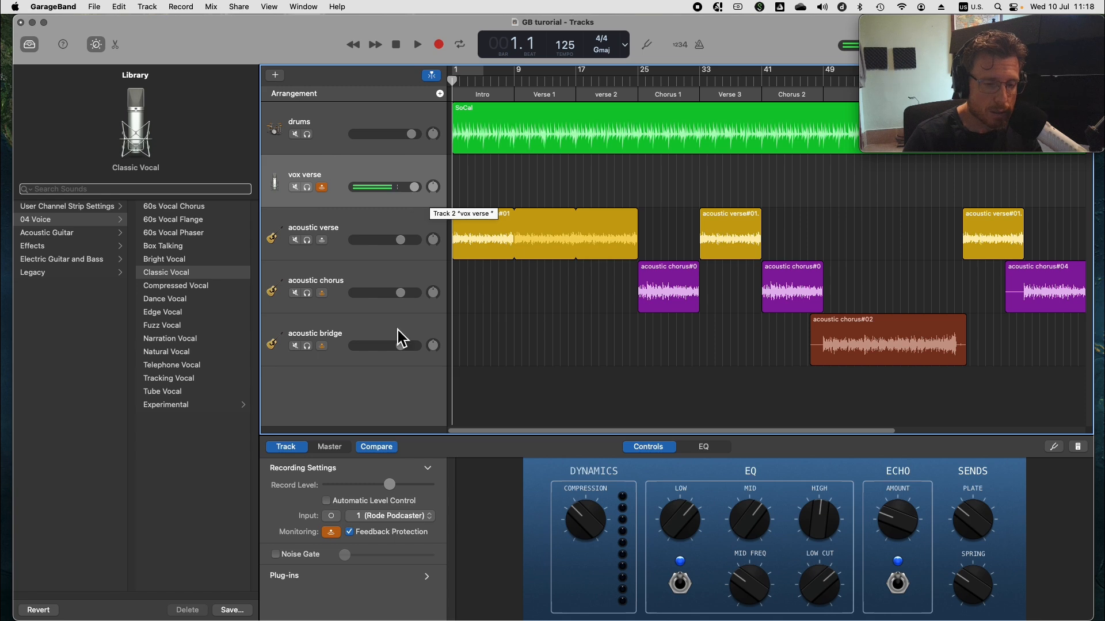
mouse_move(409, 620)
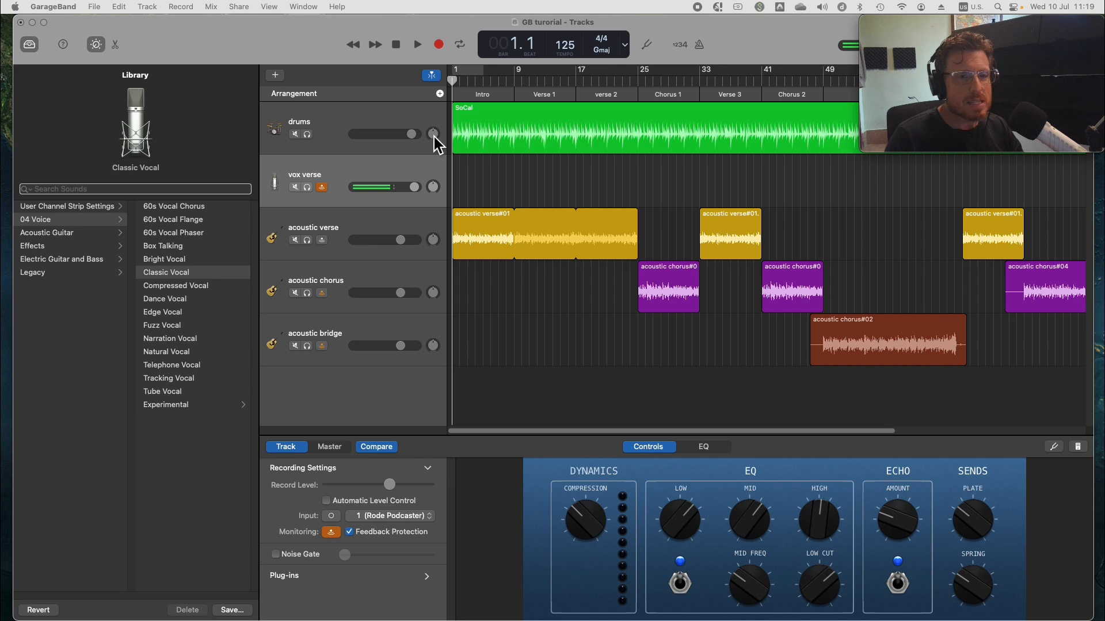
Lower the drums track volume slightly and select the vox verse track again.
left_click_drag(410, 134, 399, 143)
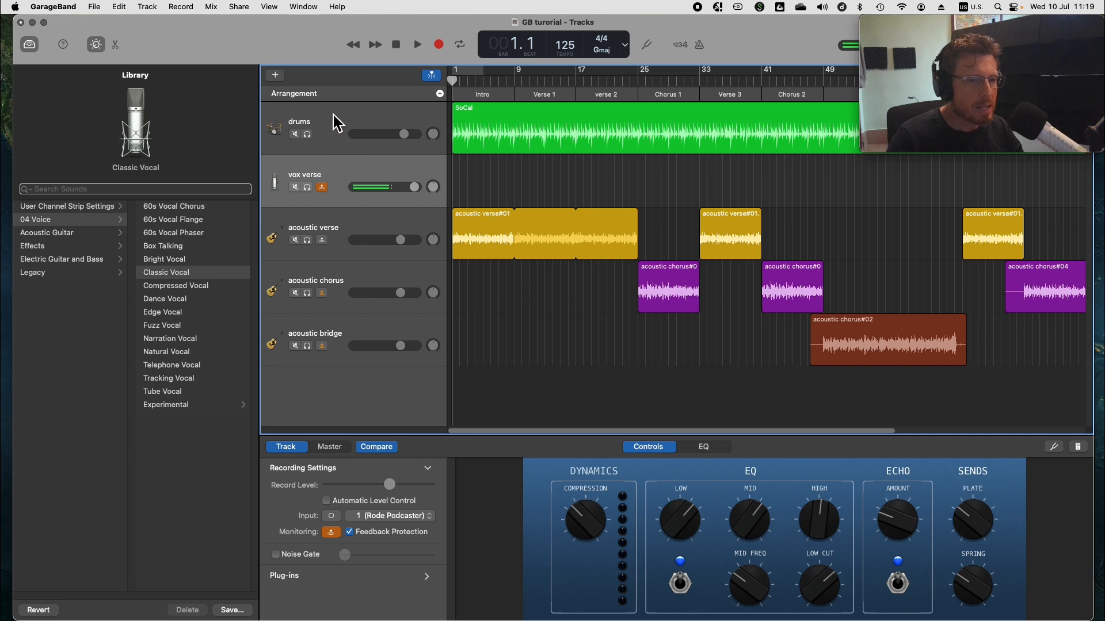
left_click(358, 228)
left_click(345, 168)
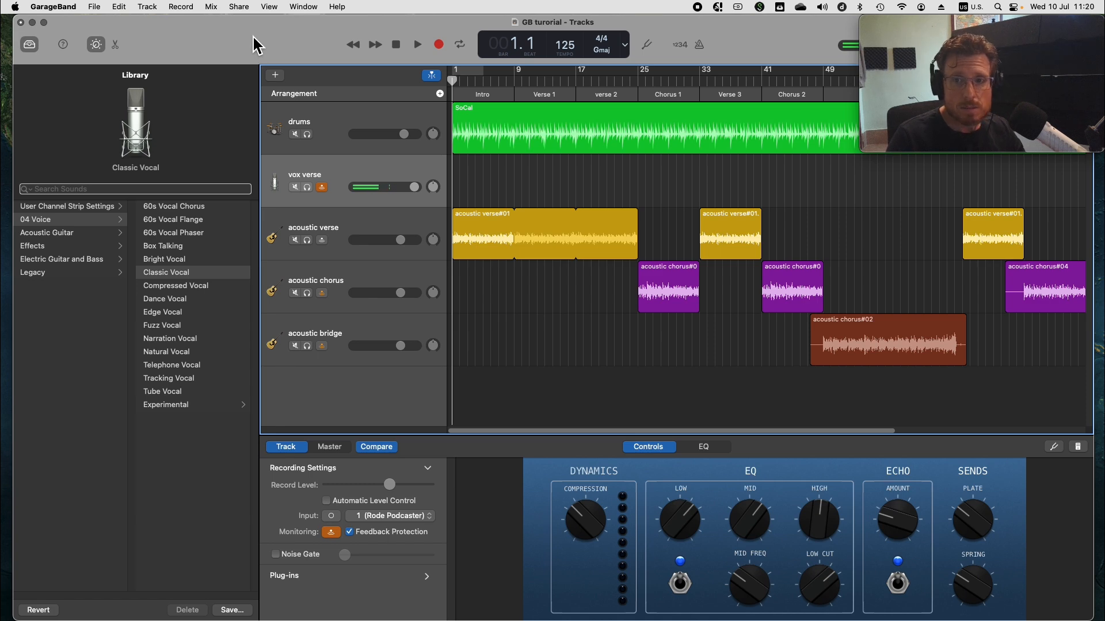
Play the song from bar 5 to the end of Chorus 1 to rehearse the vocal with the Classic Vocal sound.
left_click(496, 87)
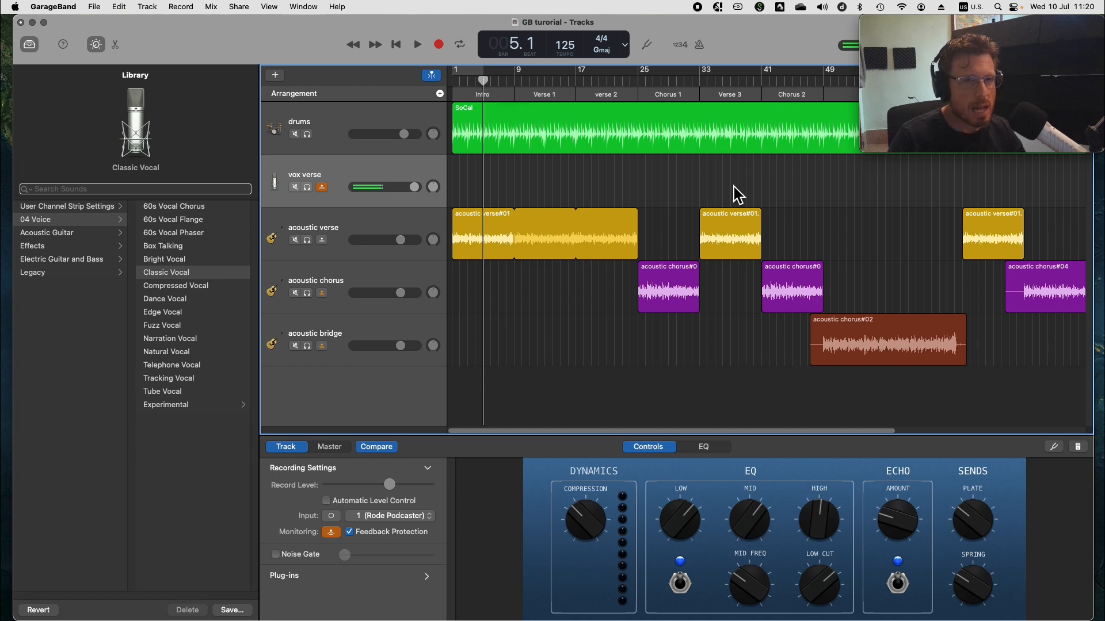
key("space")
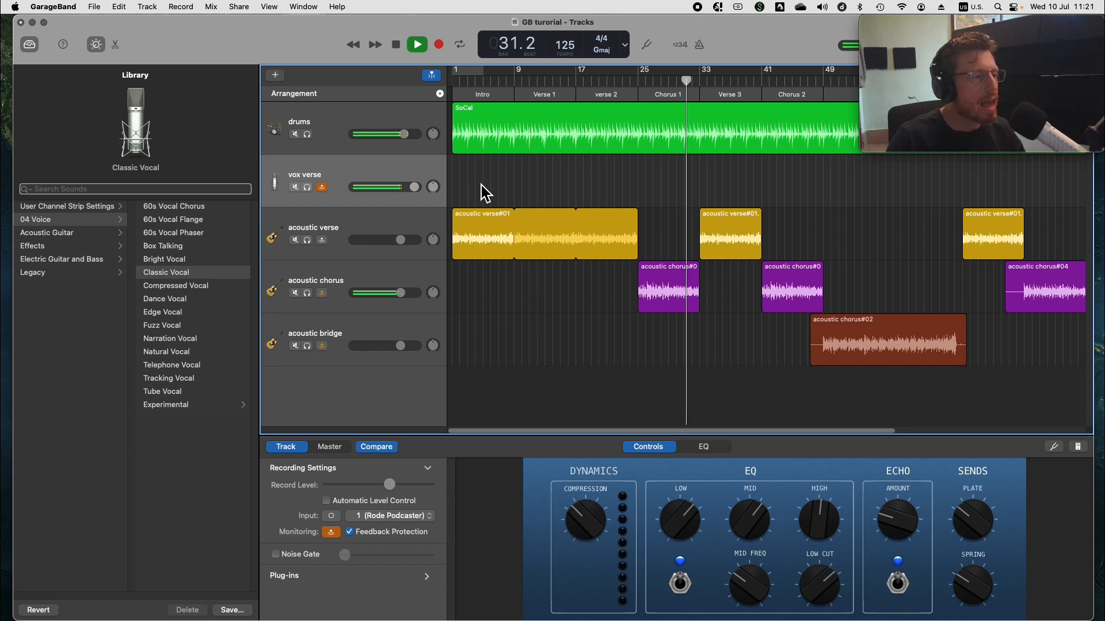
key("space")
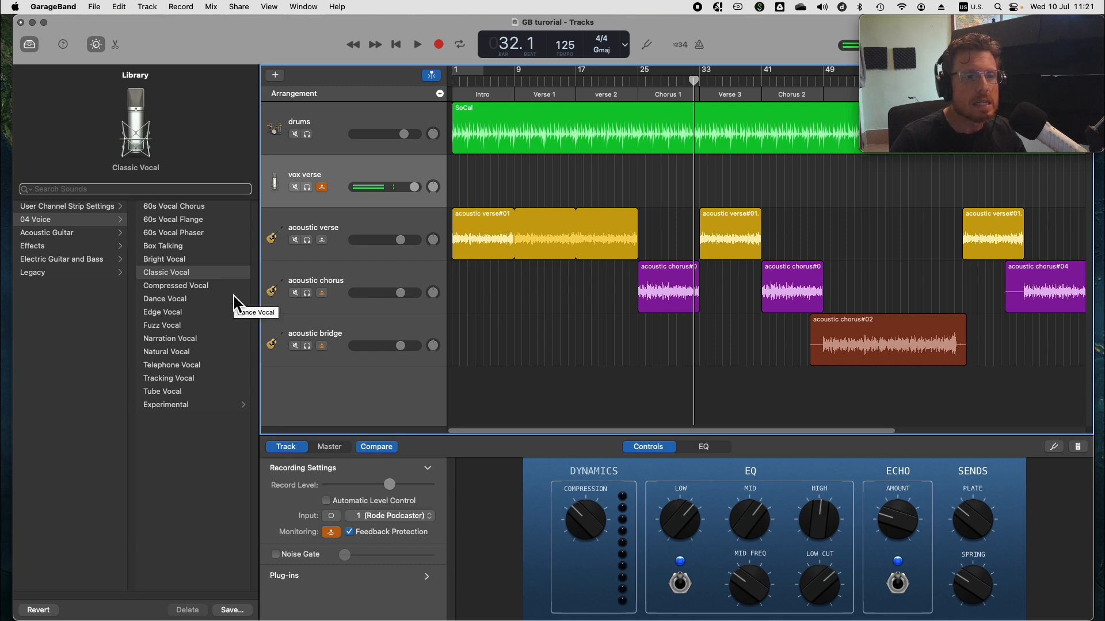
Switch the vox verse track to the Natural Vocal sound, discarding setting changes, then raise its Reverb send and enable Echo with a low amount.
left_click(182, 356)
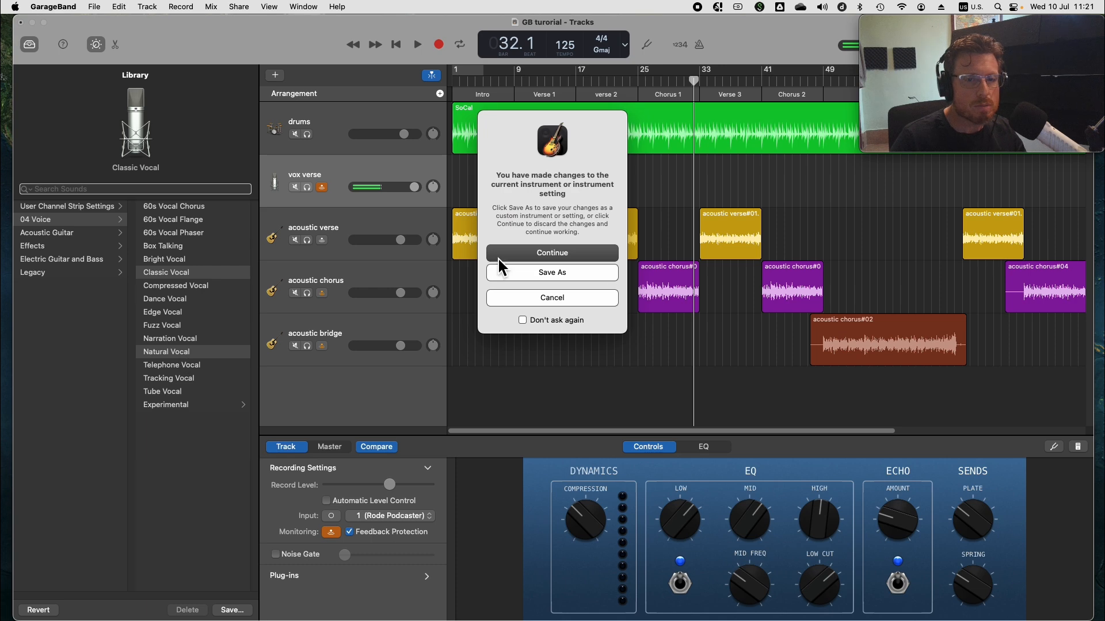
left_click(534, 258)
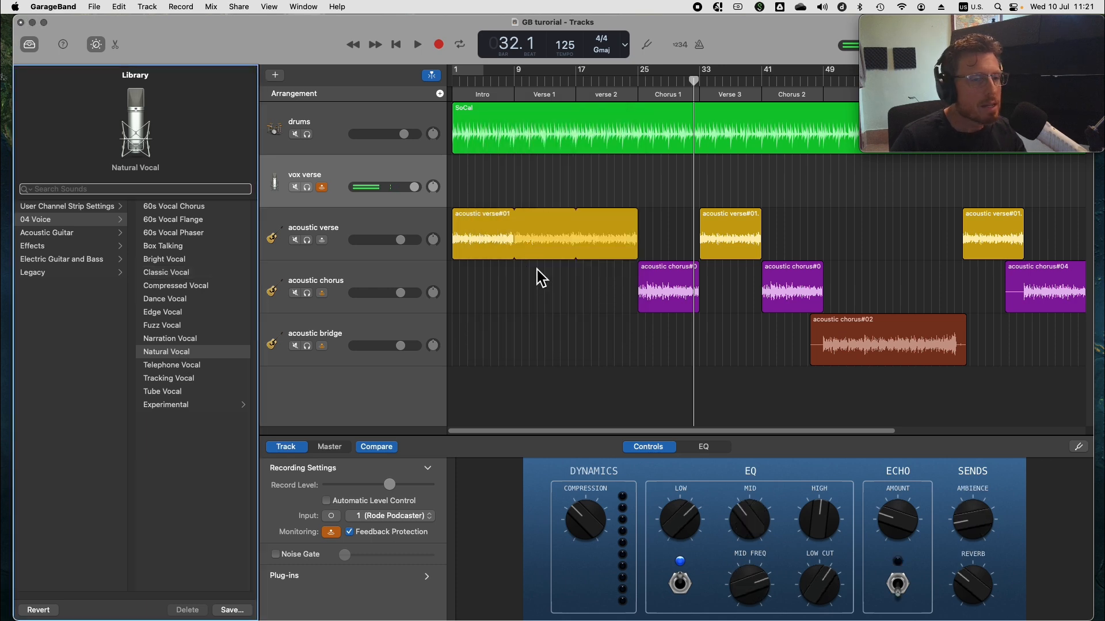
left_click_drag(472, 89, 500, 86)
key("space")
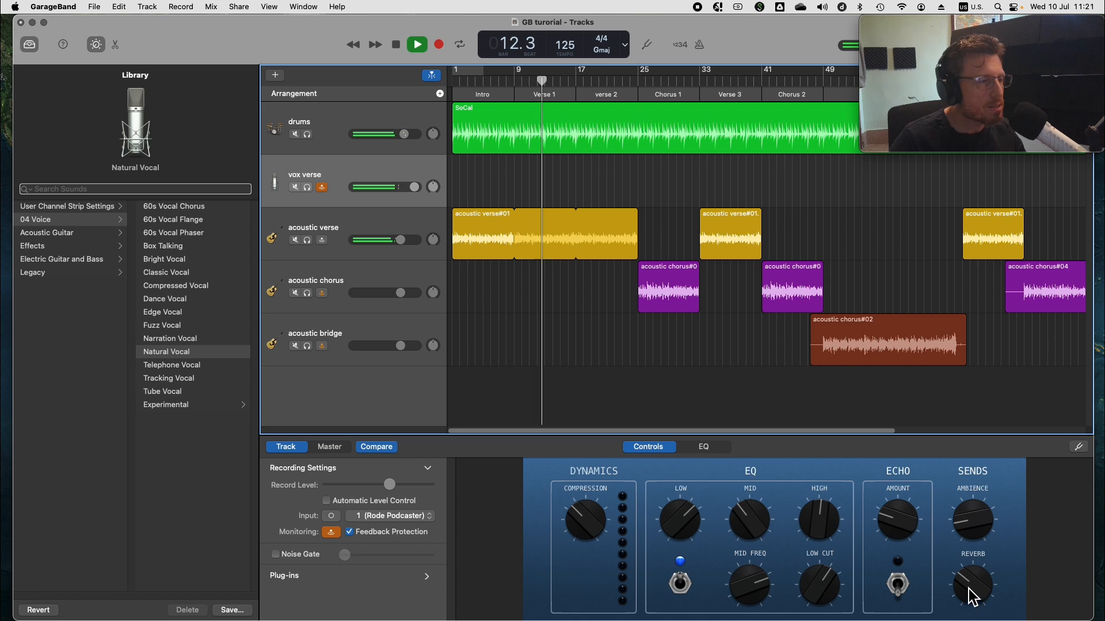
left_click_drag(966, 586, 975, 573)
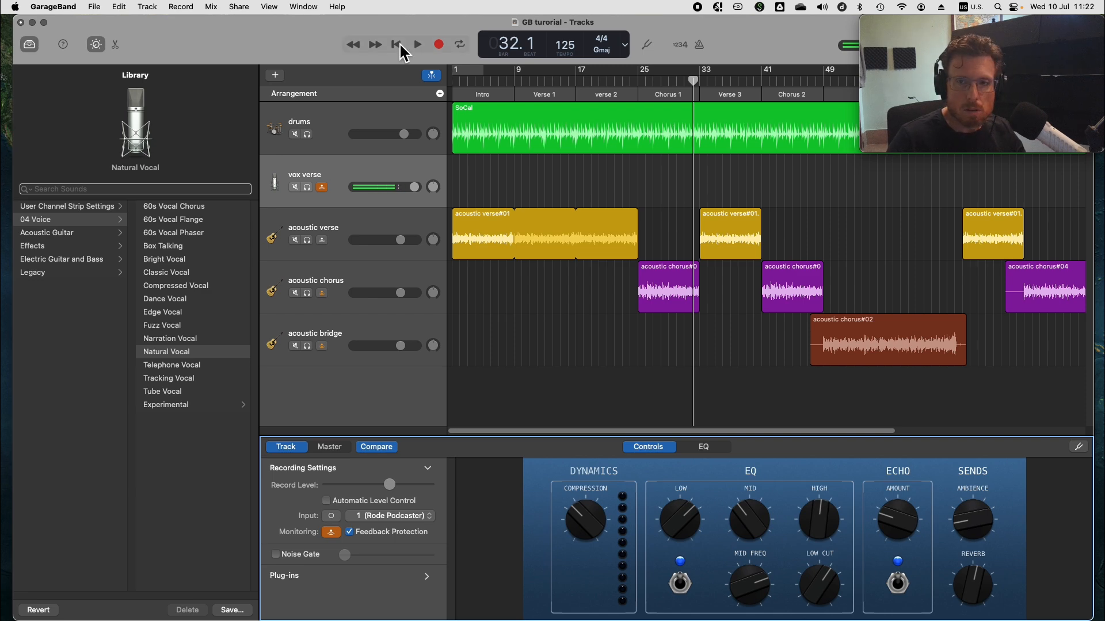
left_click_drag(898, 533, 897, 549)
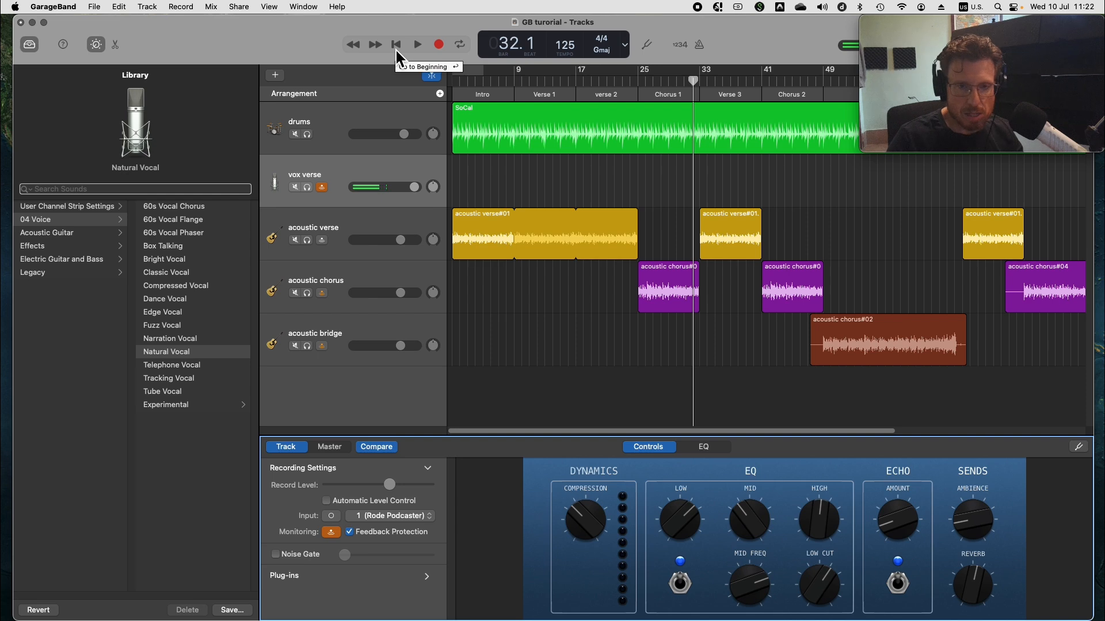
Record a vocal take on the vox verse track from bar 5 to bar 33.
left_click(483, 82)
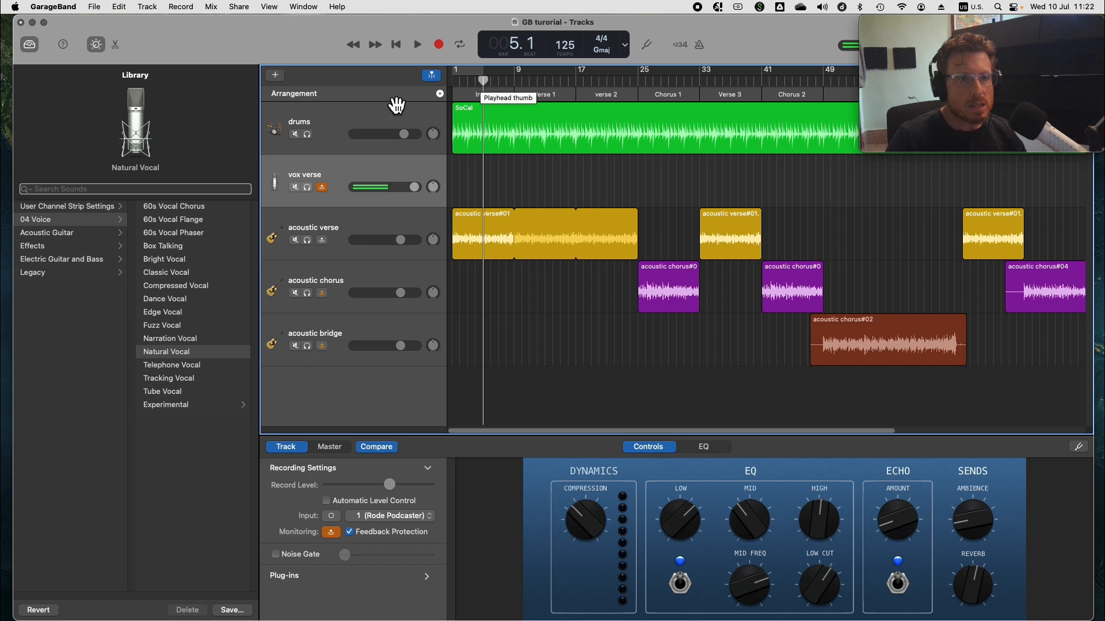
left_click(440, 45)
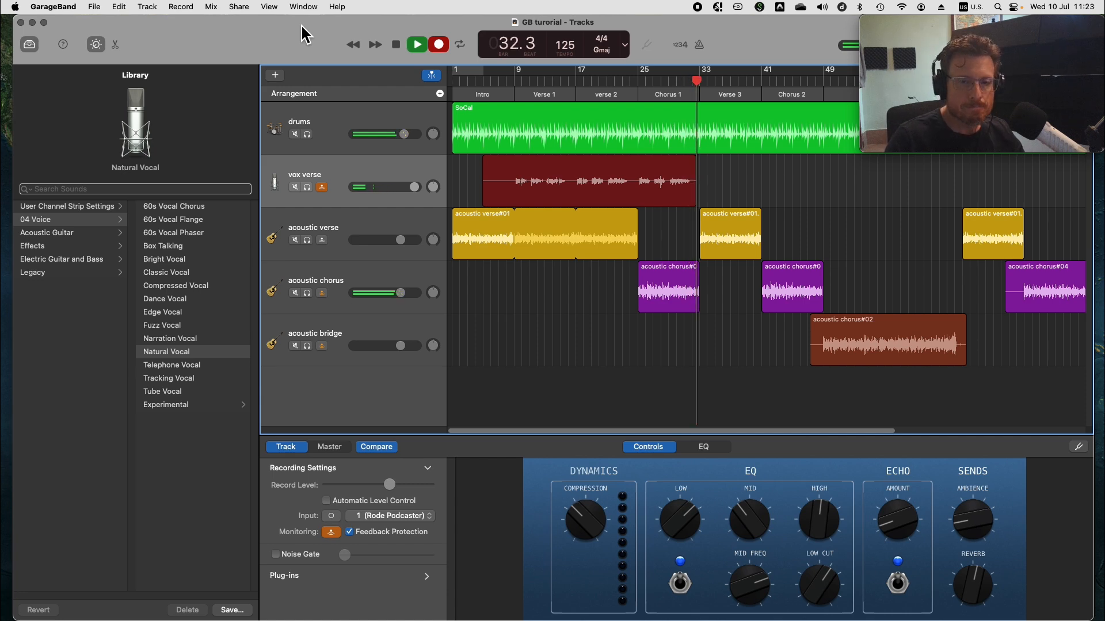
key("space")
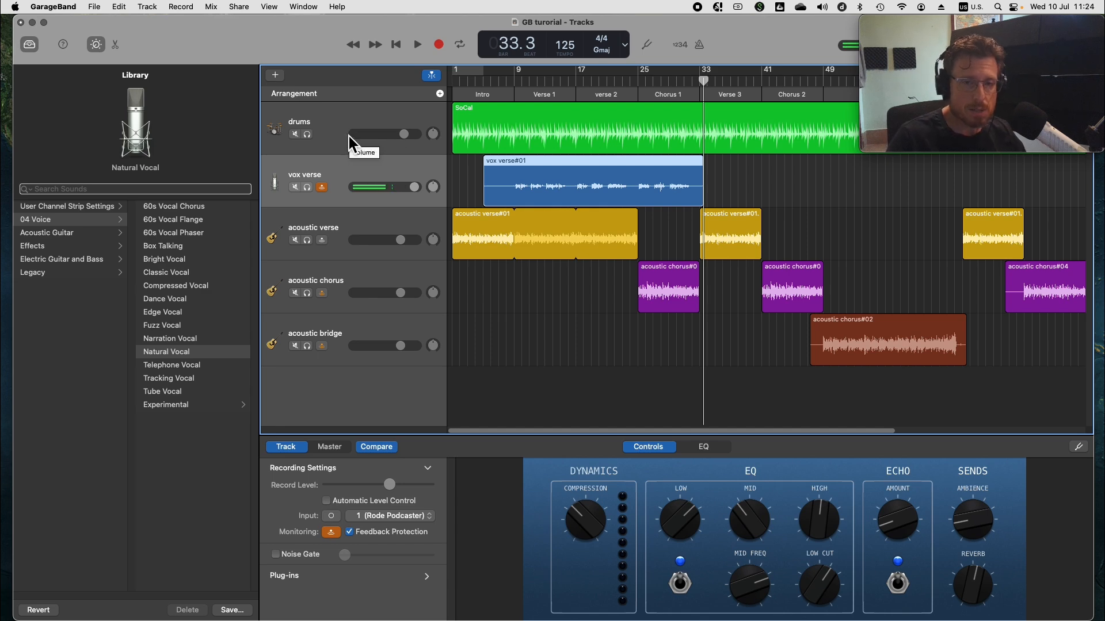
Play the vocal take from bar 8 while raising Compression, Echo amount and the Ambience send, and lowering the Reverb send slightly.
left_click(516, 91)
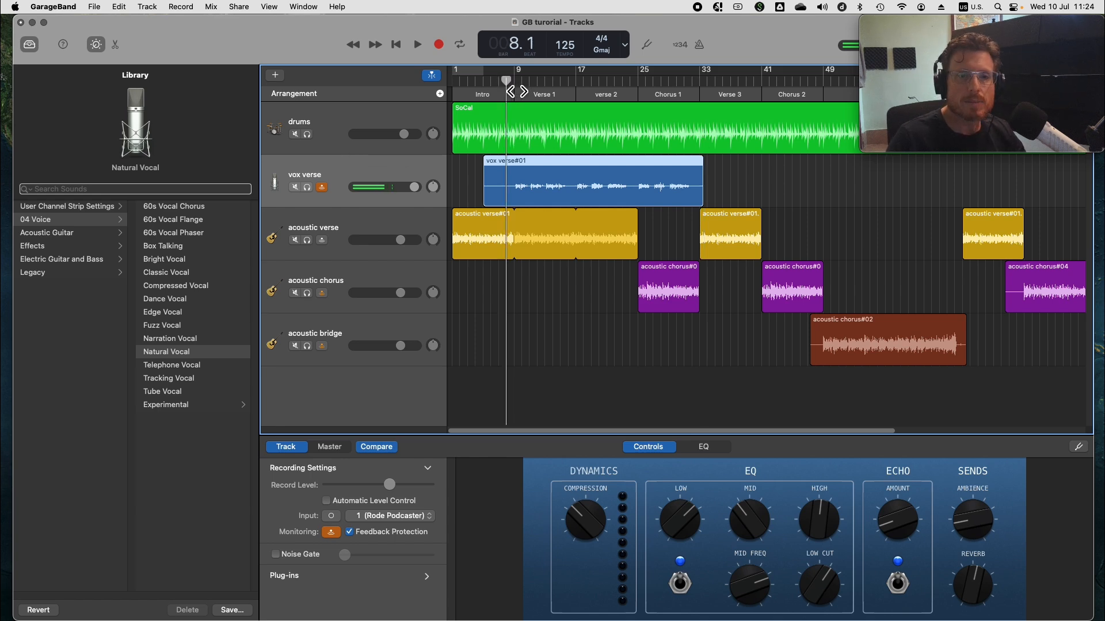
key("space")
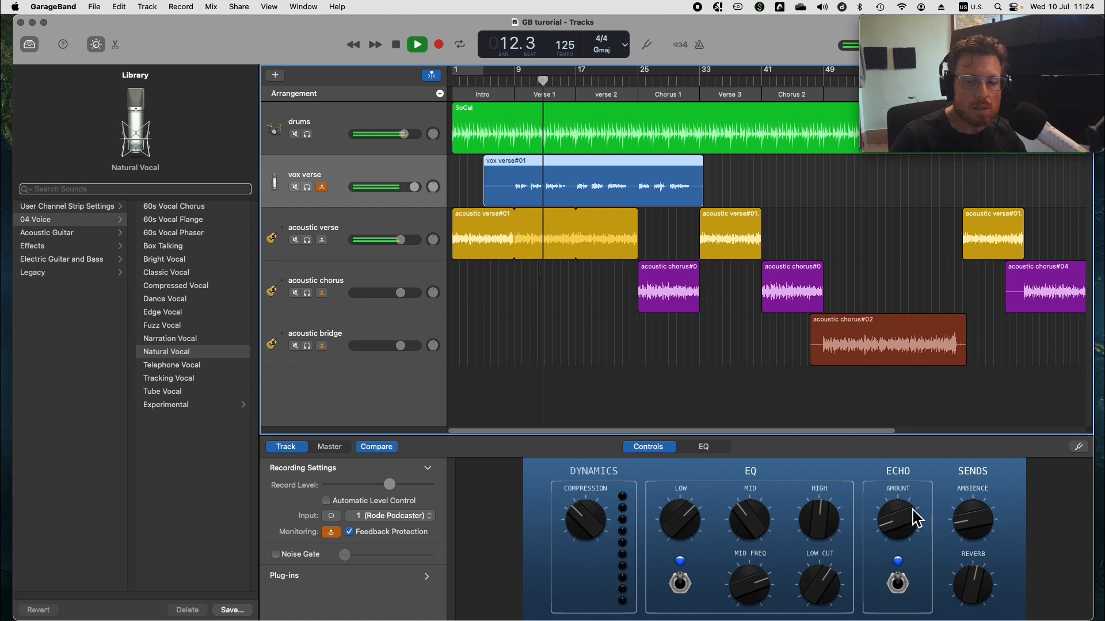
left_click(967, 529)
left_click_drag(967, 529, 976, 487)
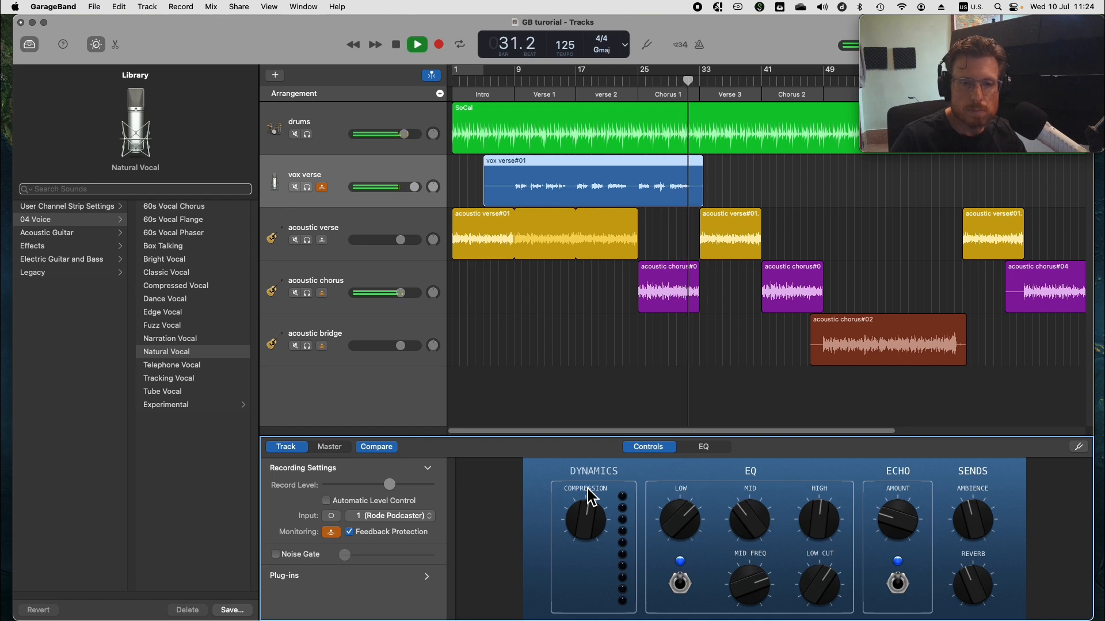
key("space")
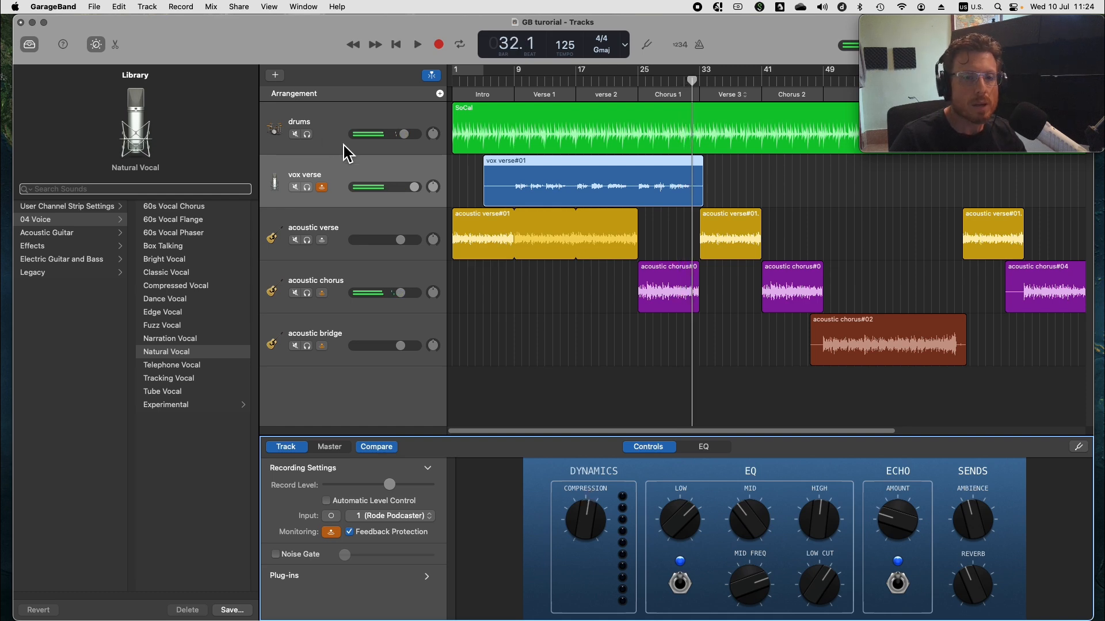
Duplicate the vox verse track with its settings and rename the new track "vox chorus".
left_click(391, 174)
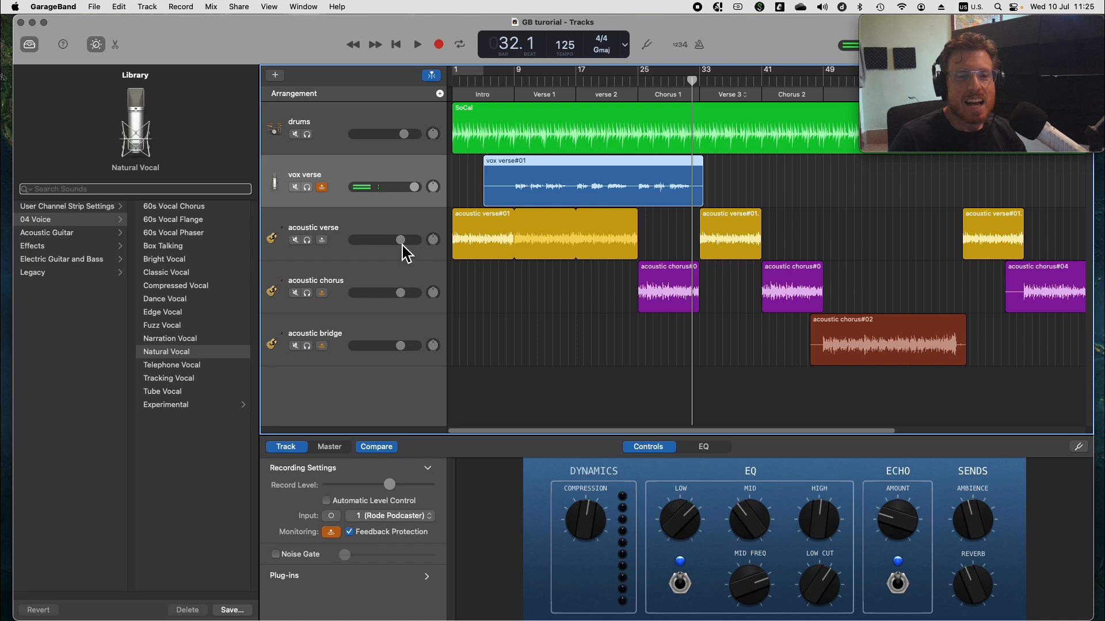
right_click(370, 171)
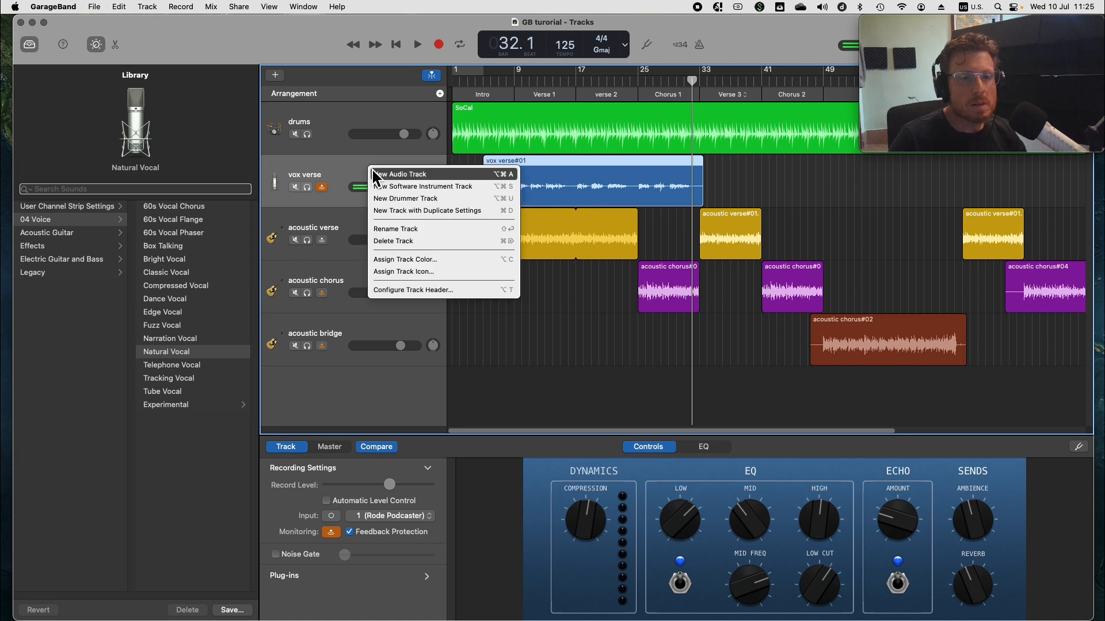
left_click(430, 212)
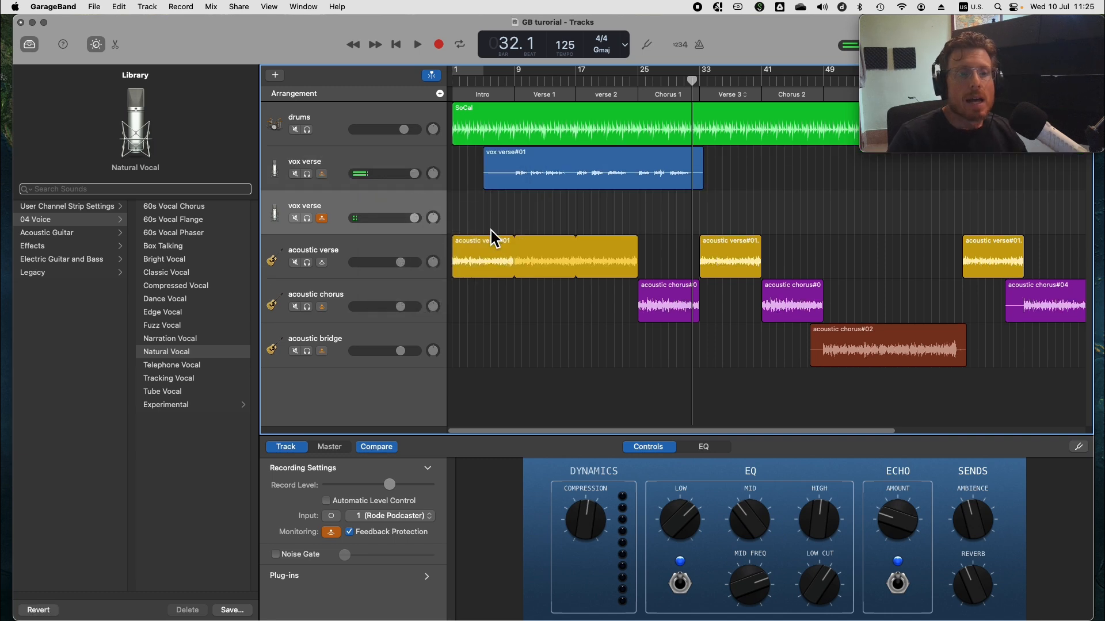
double_click(331, 204)
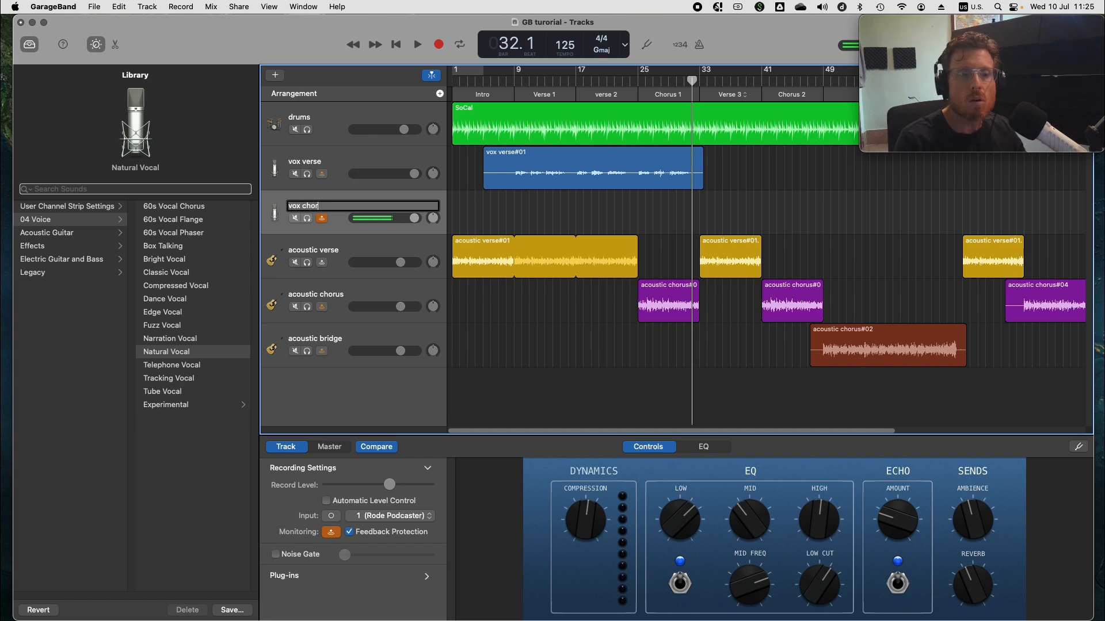
type("vox chorus")
left_click(354, 232)
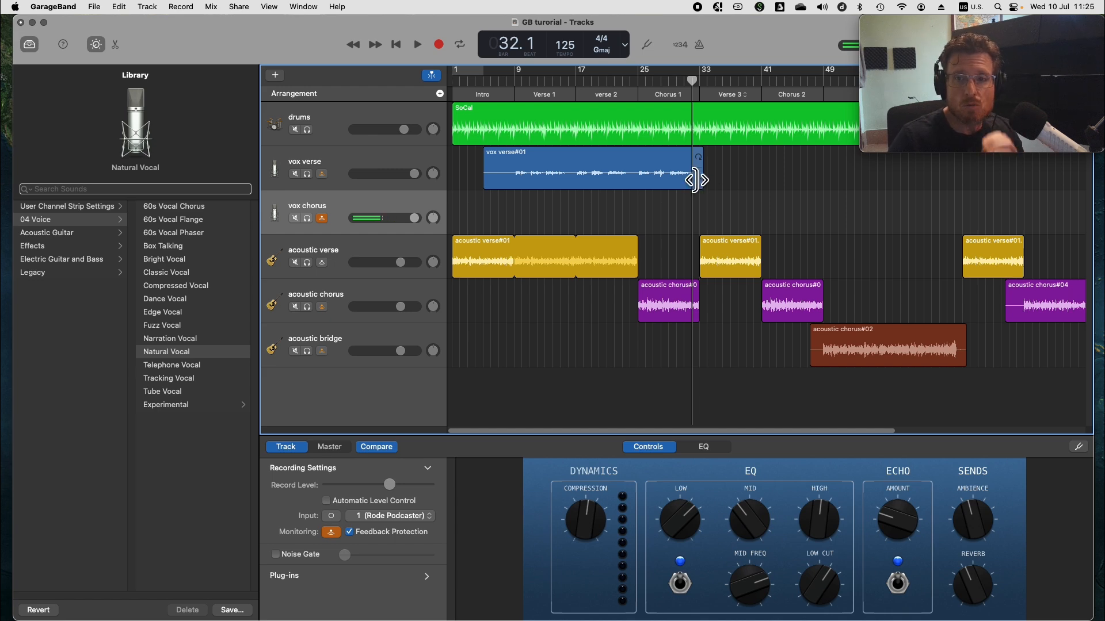
Trim the vox verse region to end just before Chorus 1, and record the chorus vocal on the vox chorus track from bar 18 through bar 32.
left_click_drag(694, 180, 633, 183)
left_click(583, 80)
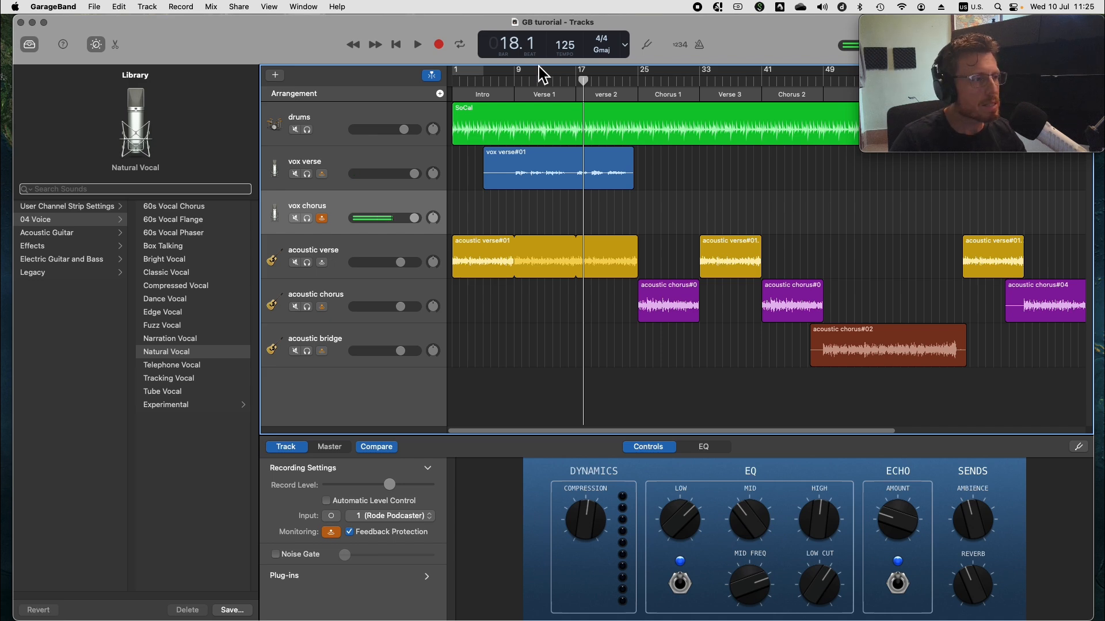
key("r")
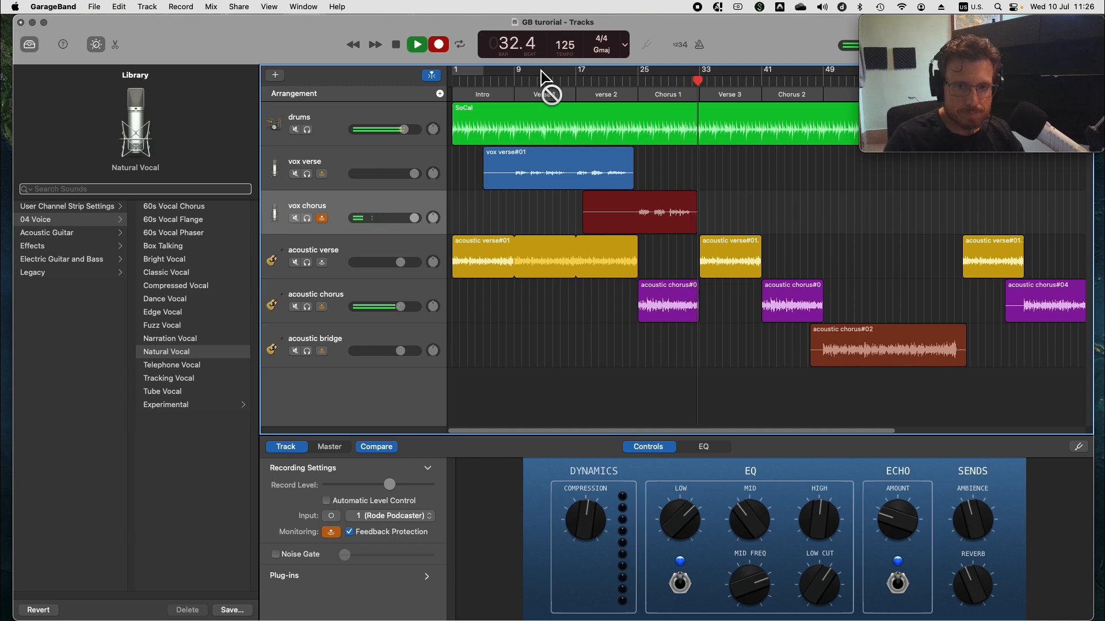
key("space")
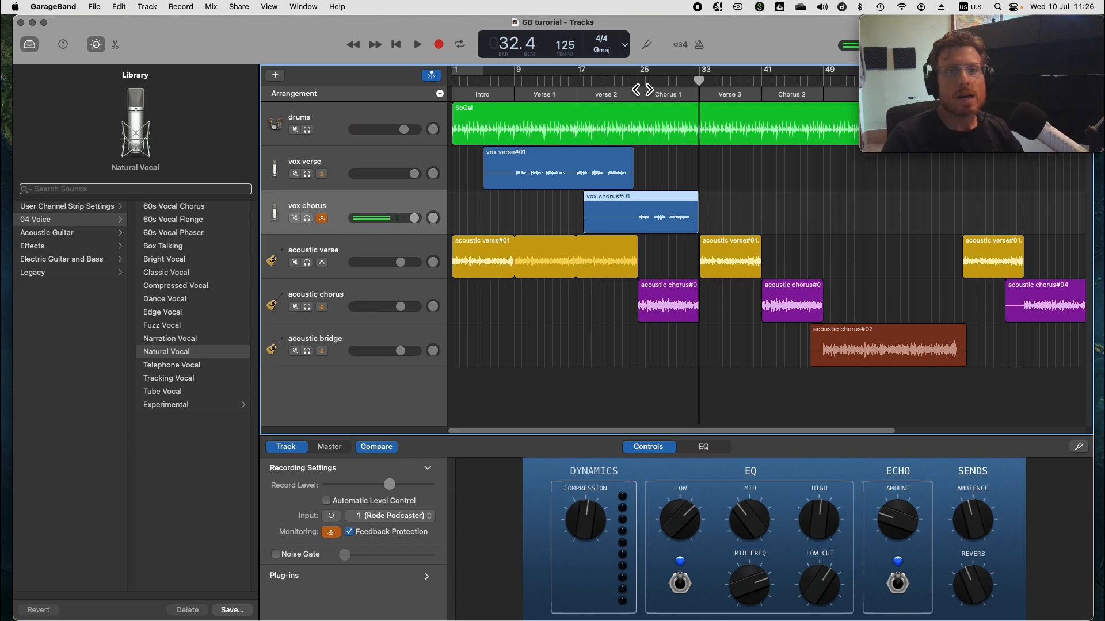
Play Chorus 1 twice from bar 24 to review the chorus vocal and rehearse a backing part.
left_click_drag(639, 83, 631, 84)
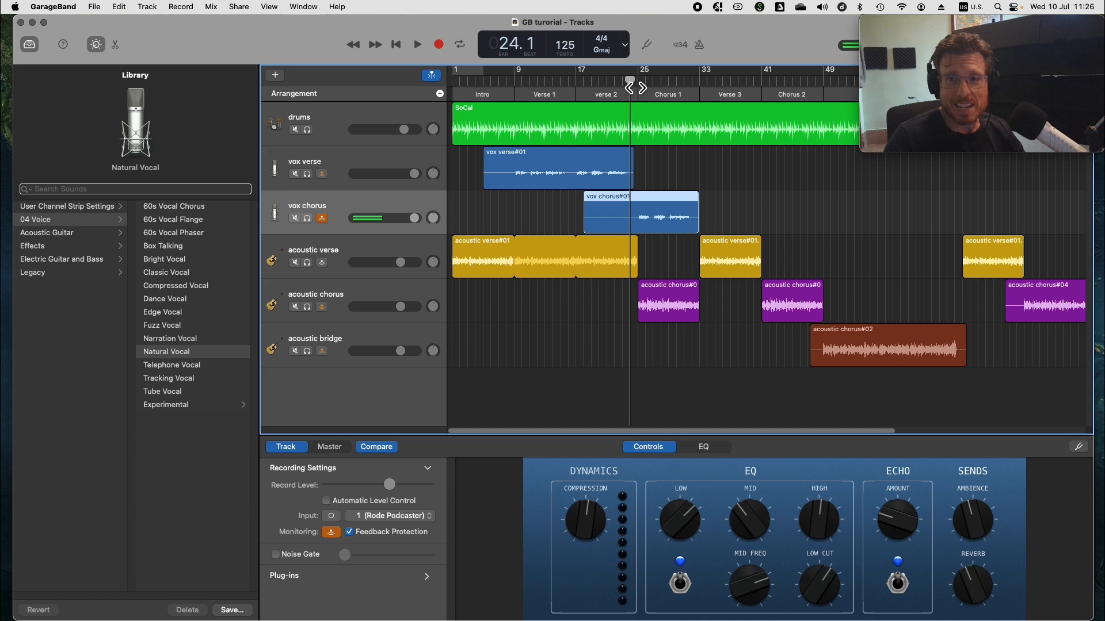
key("space")
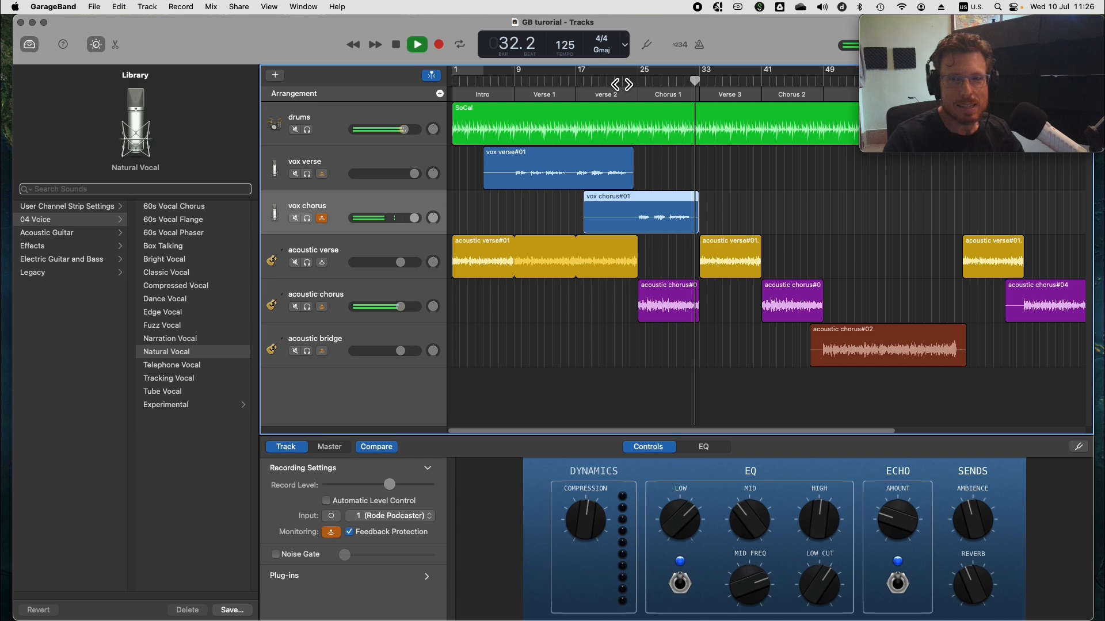
key("space")
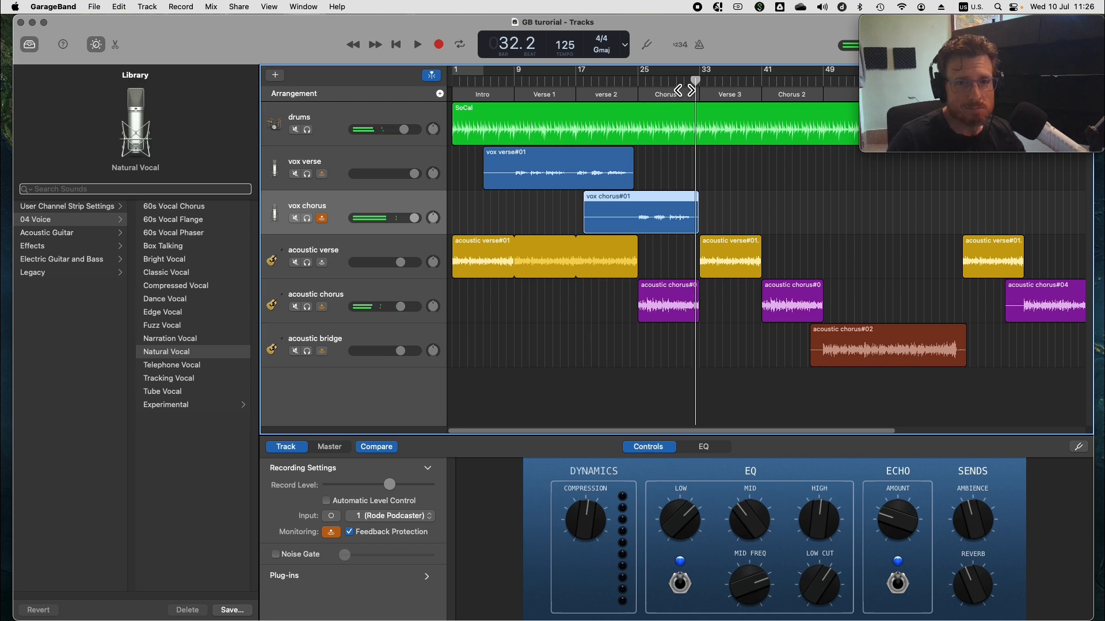
left_click(648, 85)
key("comma")
key("comma")
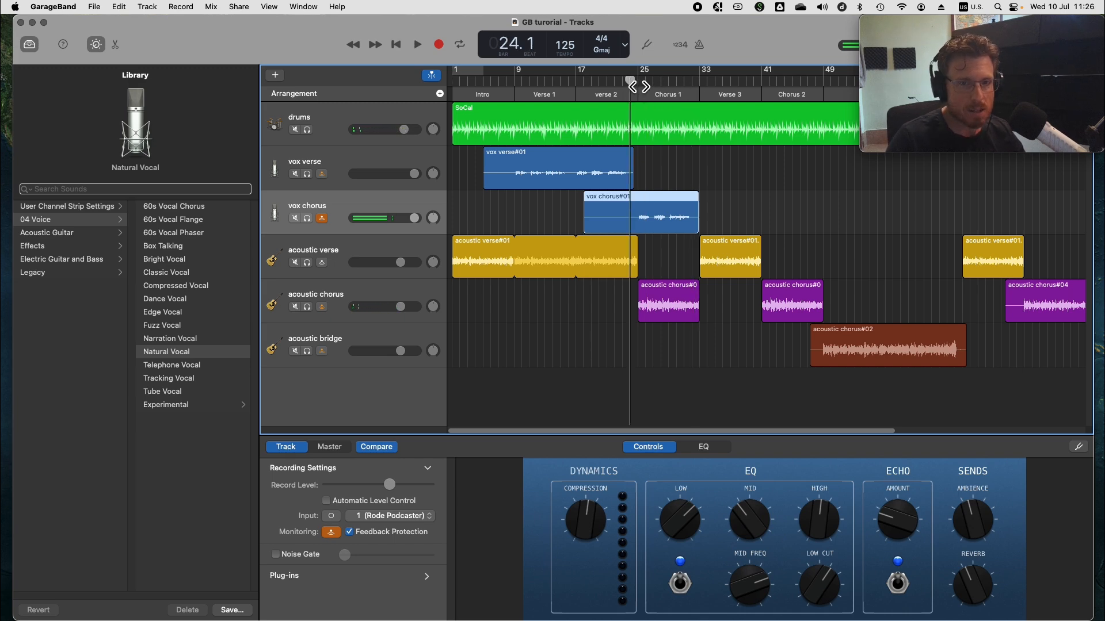
key("space")
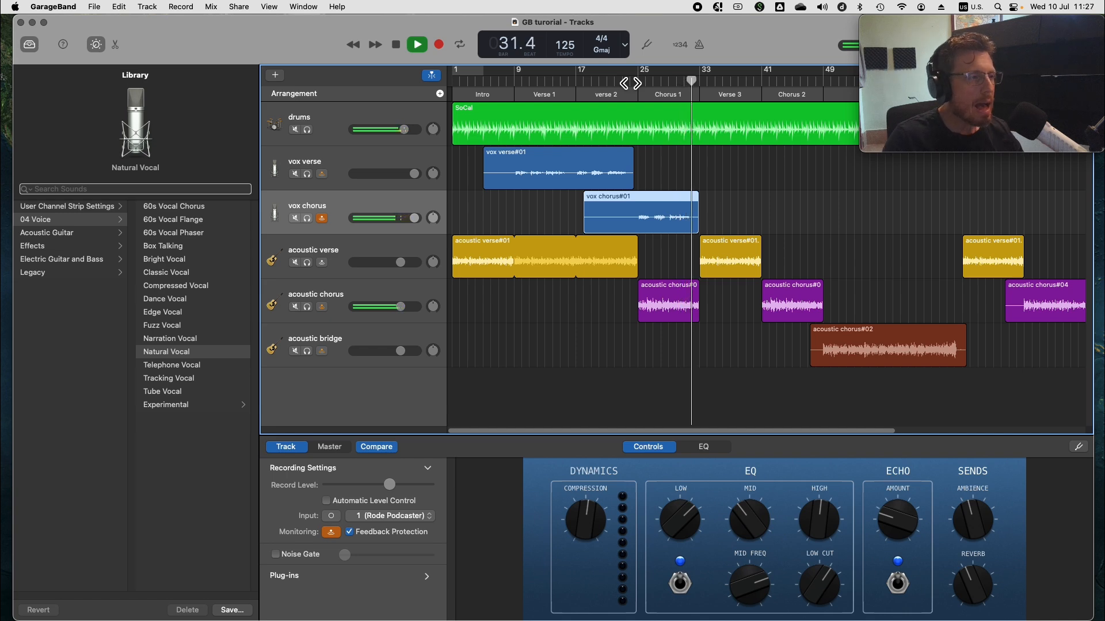
key("space")
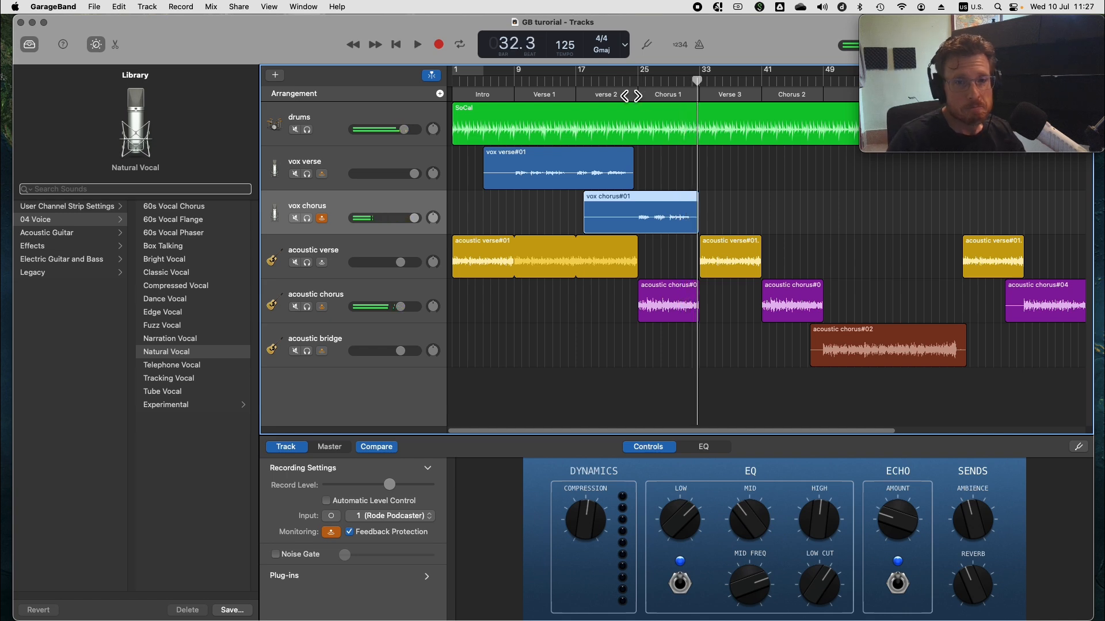
Move the playhead to bar 22, duplicate the vox chorus track with its settings, and rename the copy "vox chorus oooh".
left_click(615, 82)
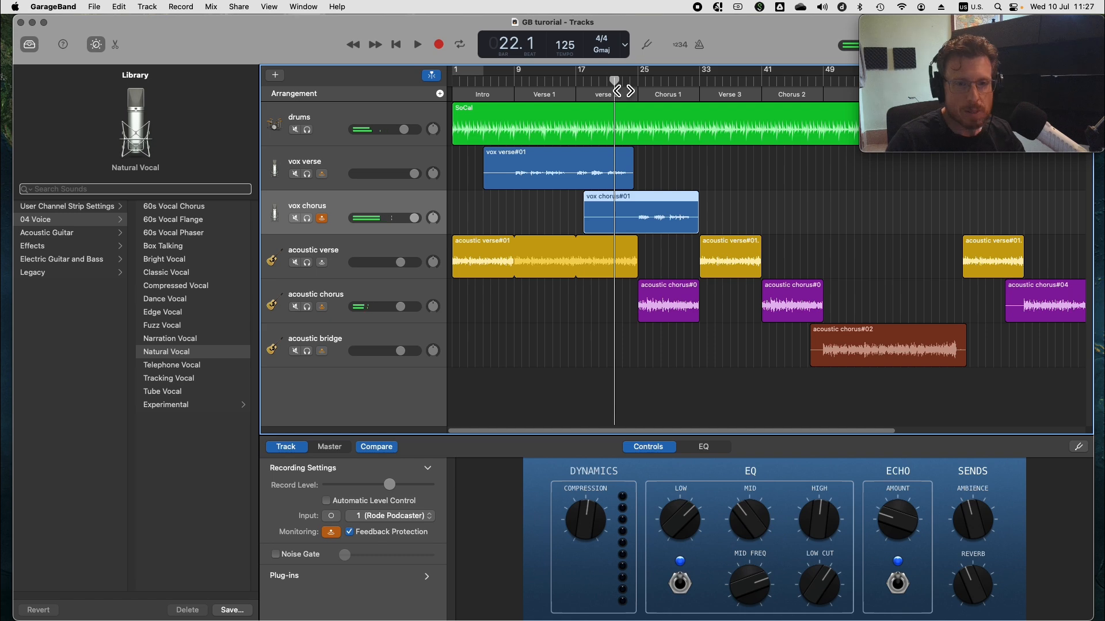
right_click(367, 202)
left_click(407, 247)
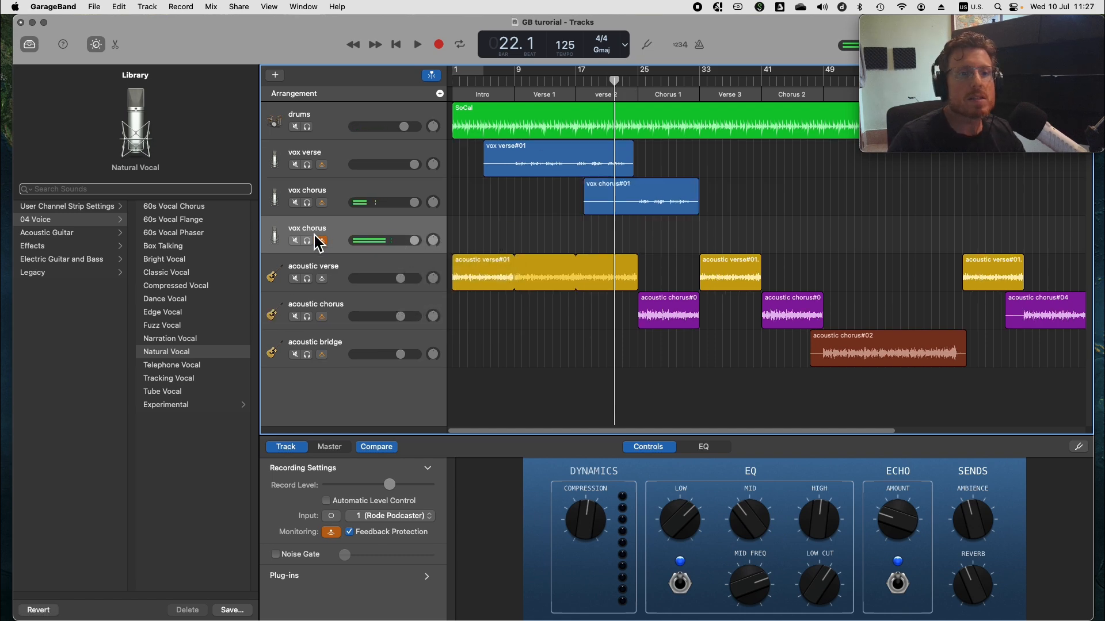
double_click(322, 228)
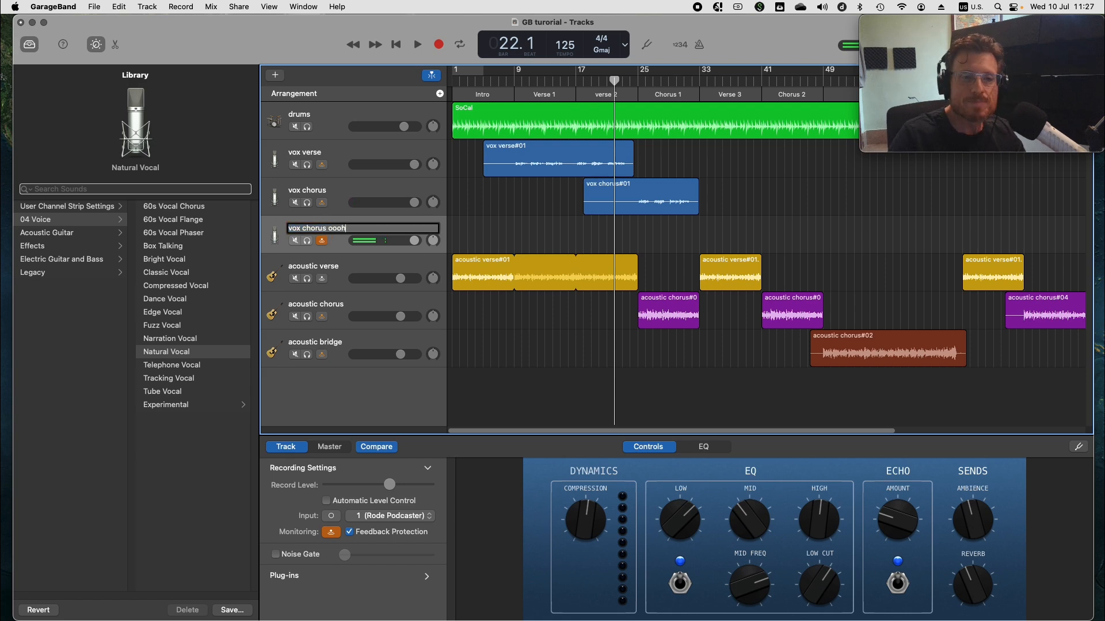
type("oooh")
left_click(385, 278)
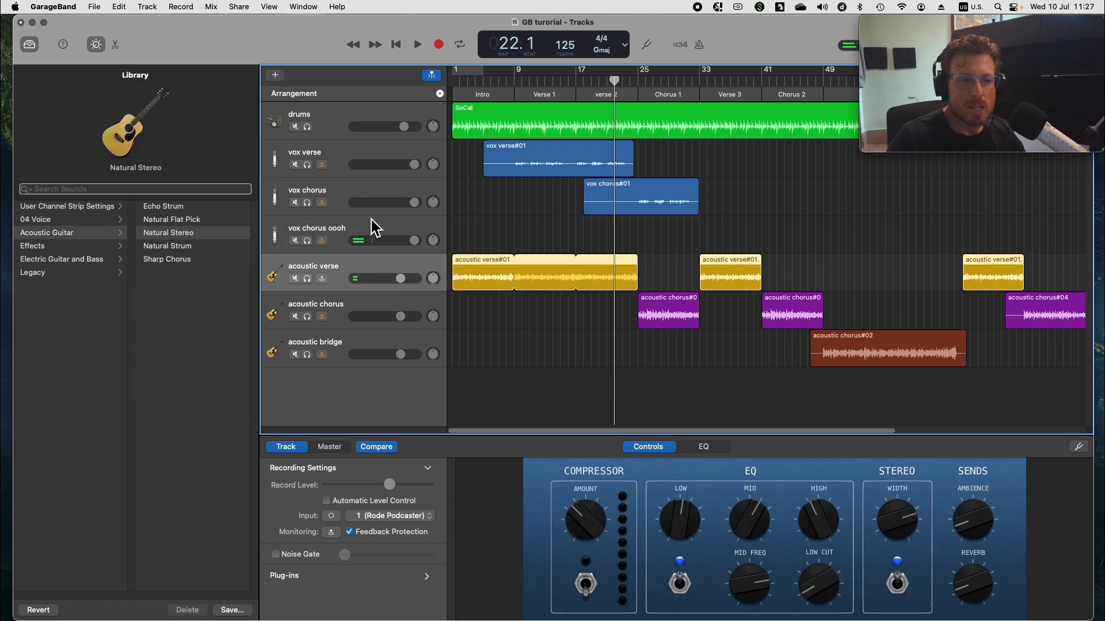
Record the backing vocal on the vox chorus oooh track from bar 20 to the end of Chorus 1 at bar 33.
left_click(370, 224)
left_click(656, 84)
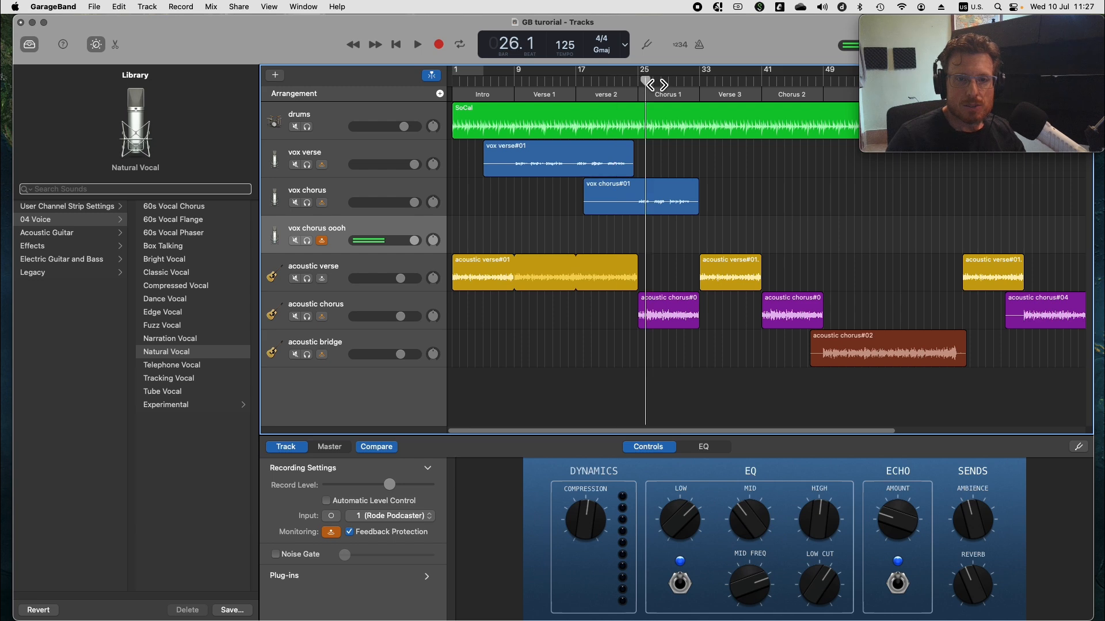
left_click(612, 85)
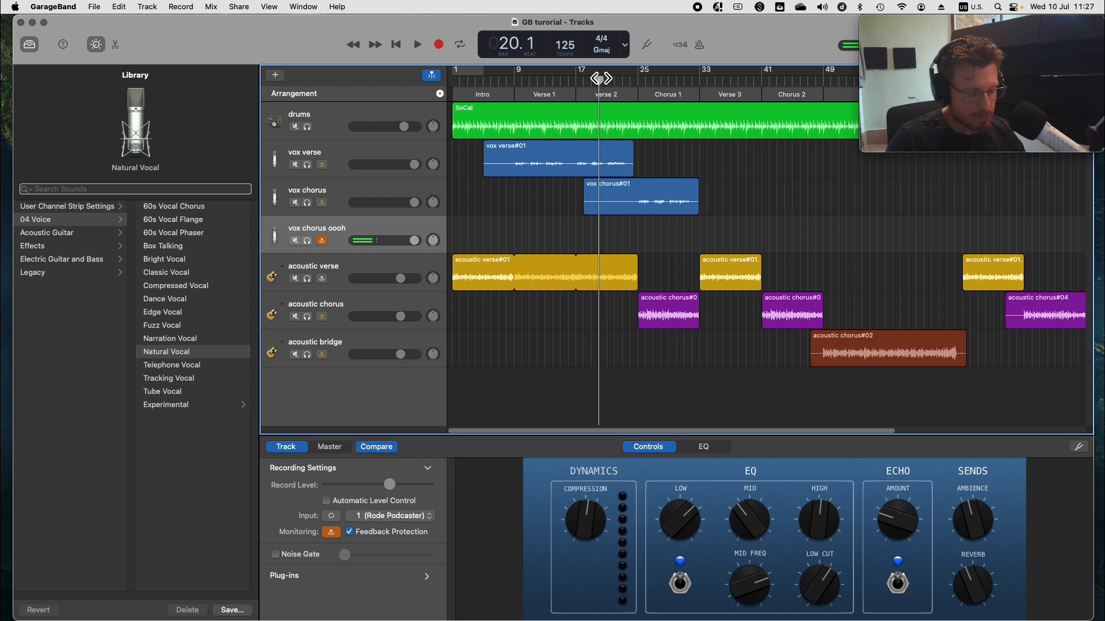
key("r")
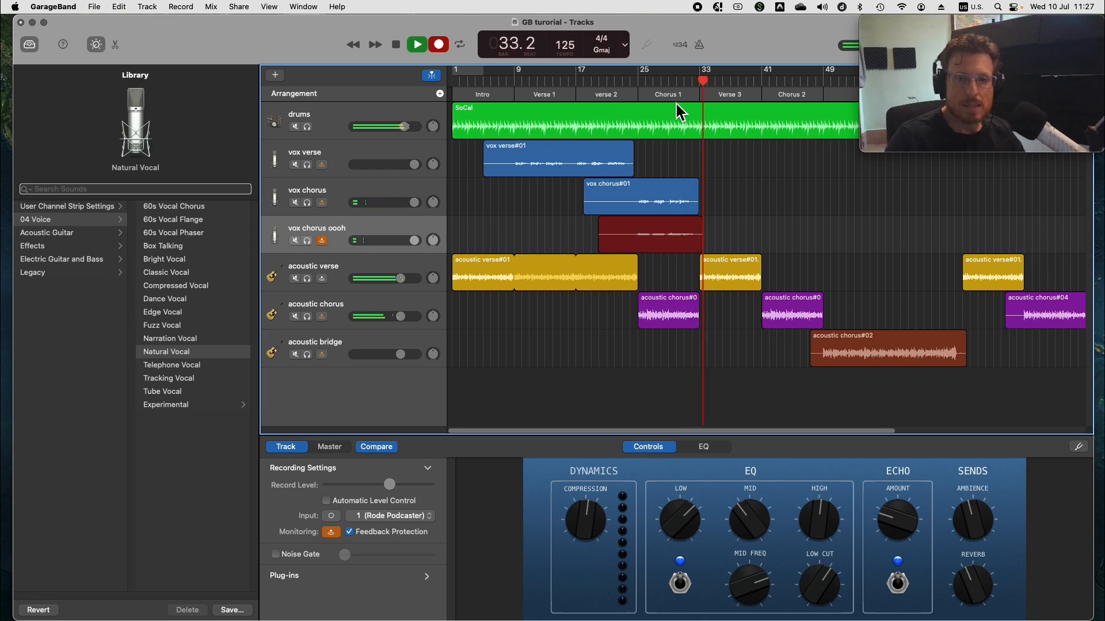
key("space")
Play Chorus 1 from bar 24 to review the recorded backing vocal against the lead.
left_click(629, 81)
key("space")
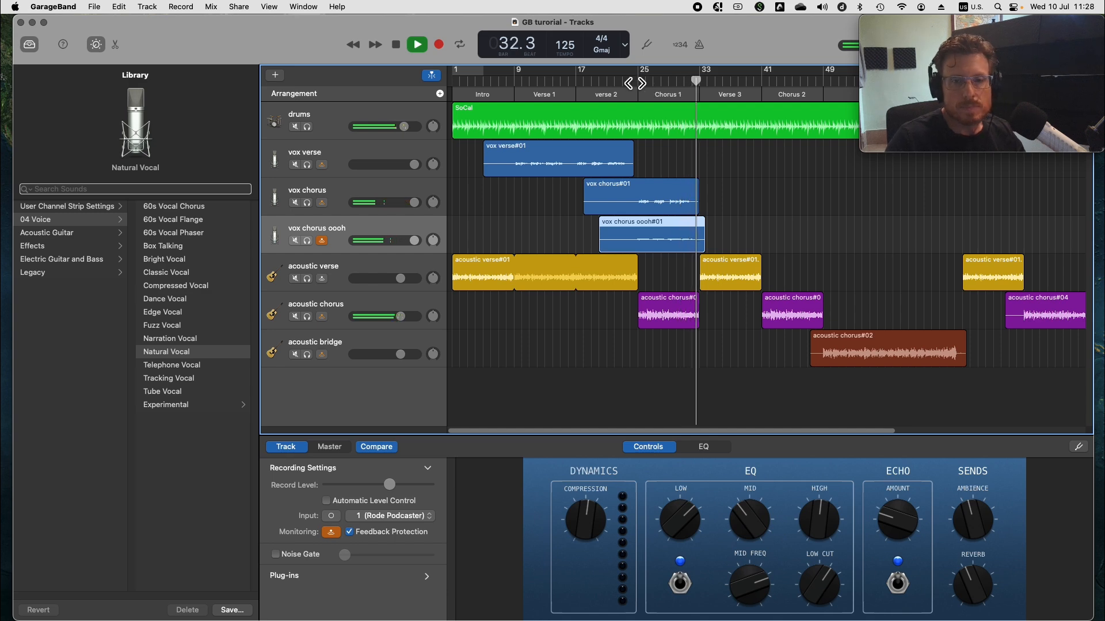
key("space")
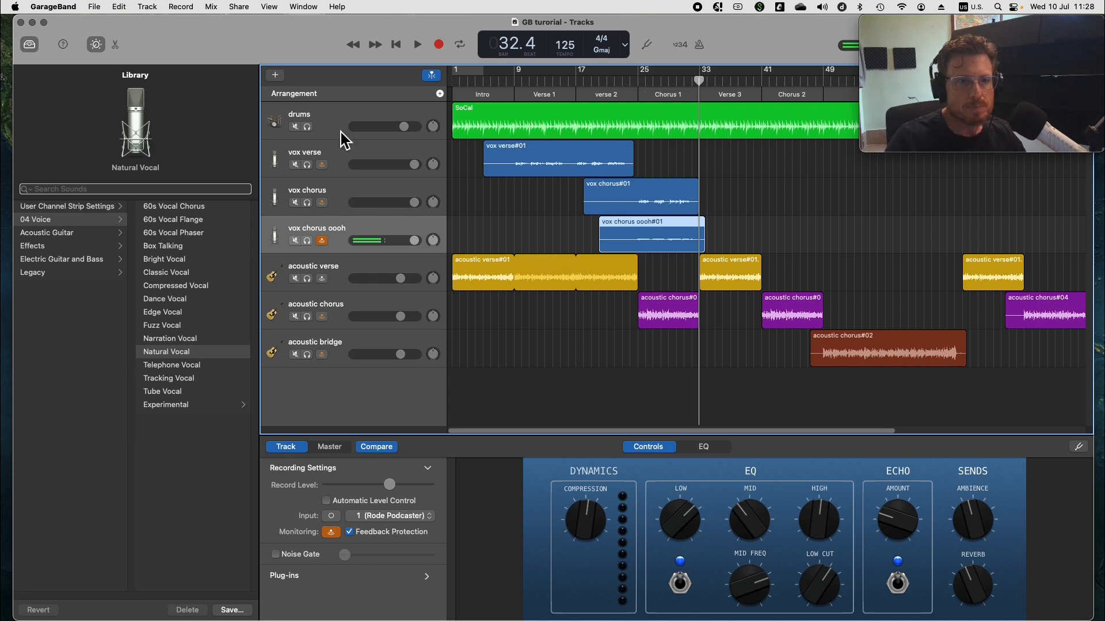
Add a new microphone audio track on Input 1 with input monitoring enabled.
left_click(274, 76)
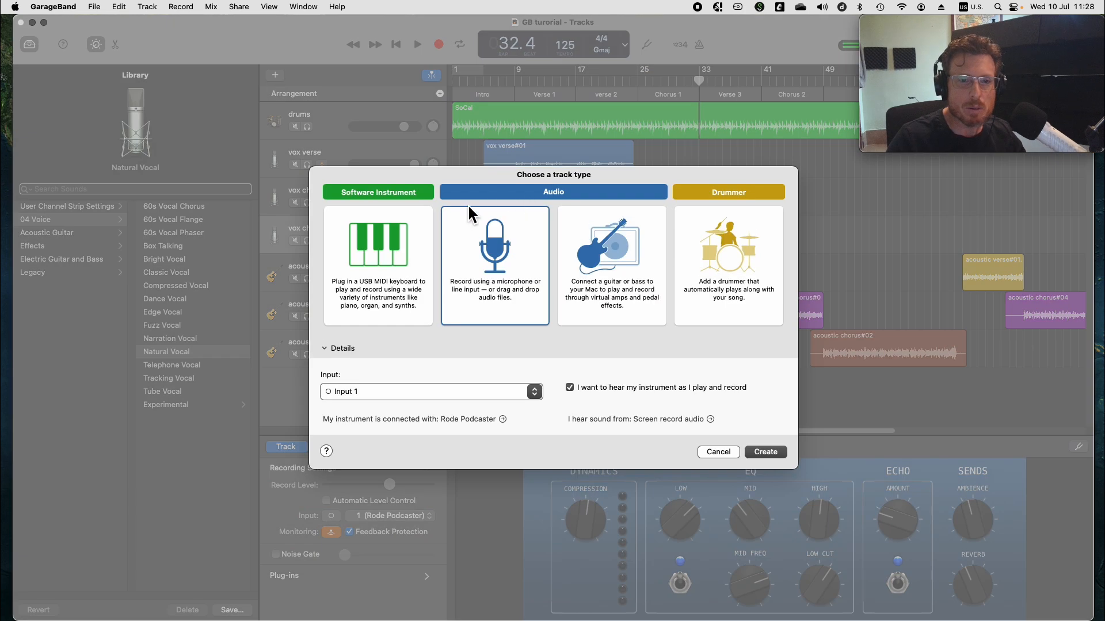
double_click(465, 267)
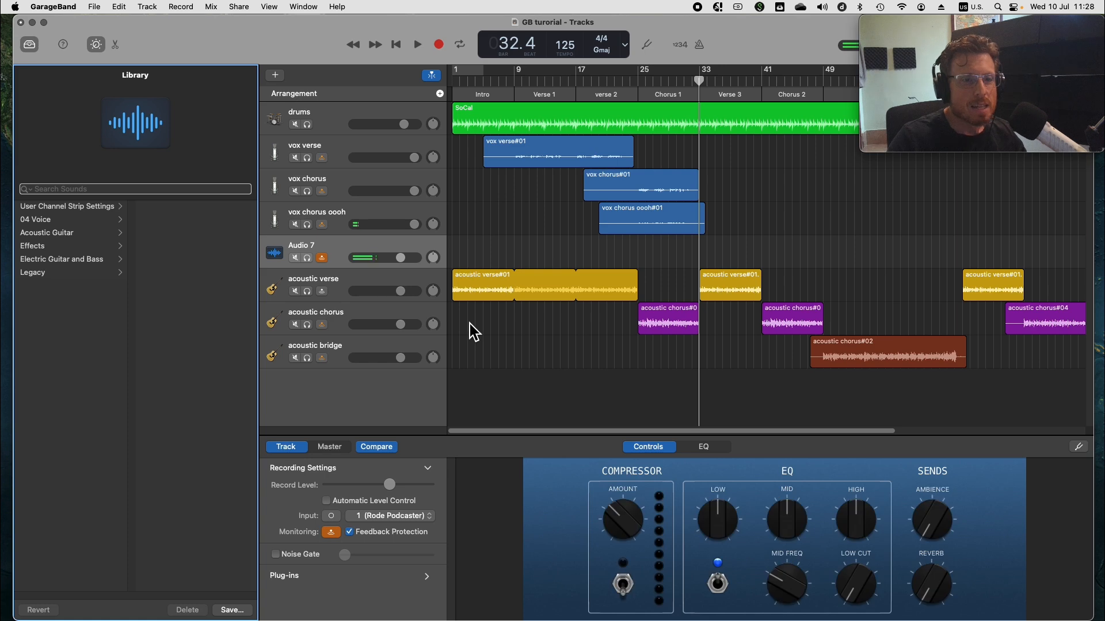
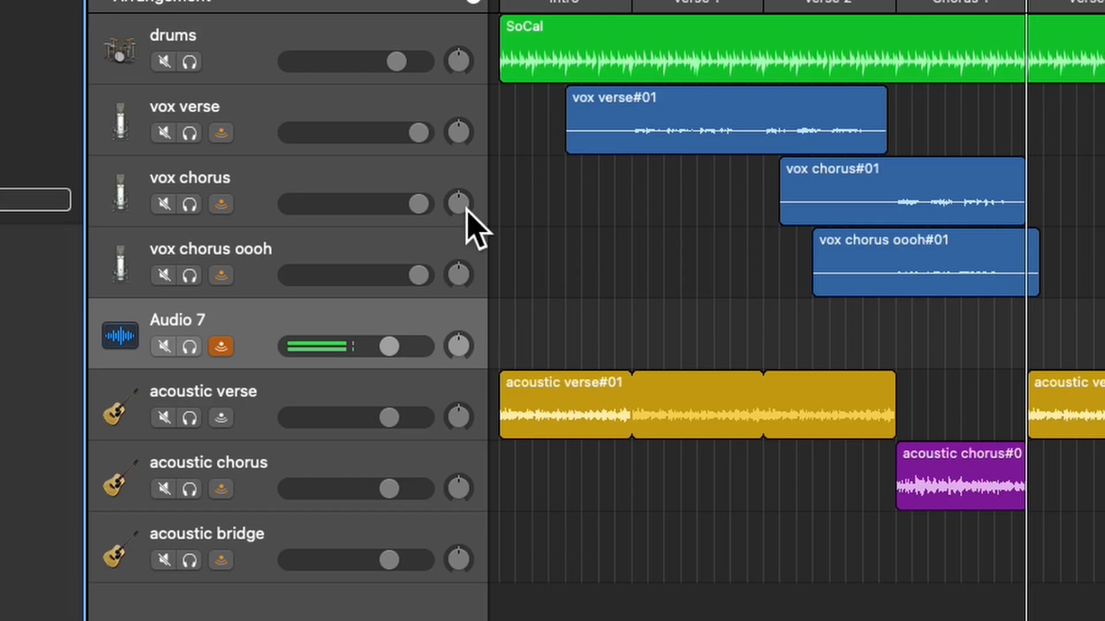
Duplicate the vox chorus track with its settings, panning the original to the left and the copy to the right.
left_click_drag(469, 206, 370, 523)
left_click(286, 163)
right_click(289, 166)
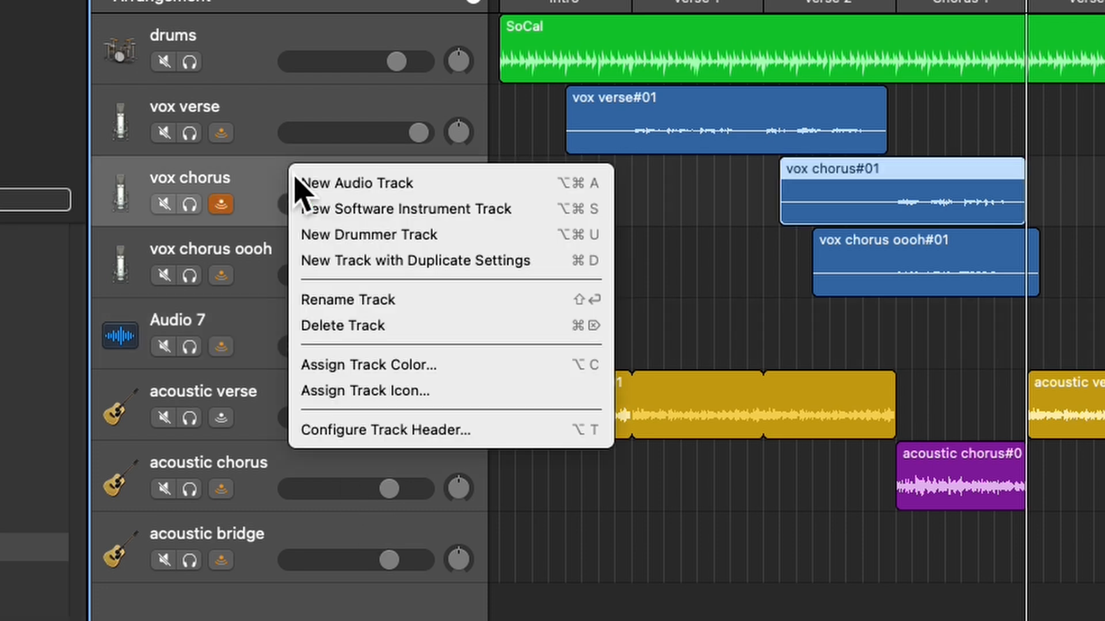
left_click(364, 262)
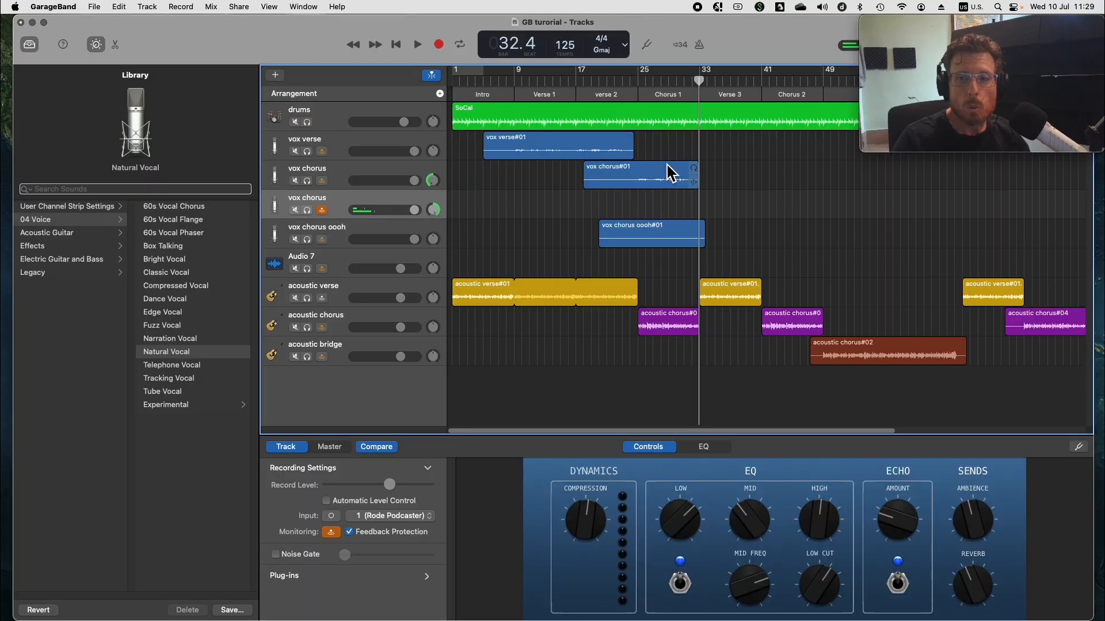
Play from bar 22 through Chorus 1 to rehearse the doubled chorus vocal.
left_click(624, 86)
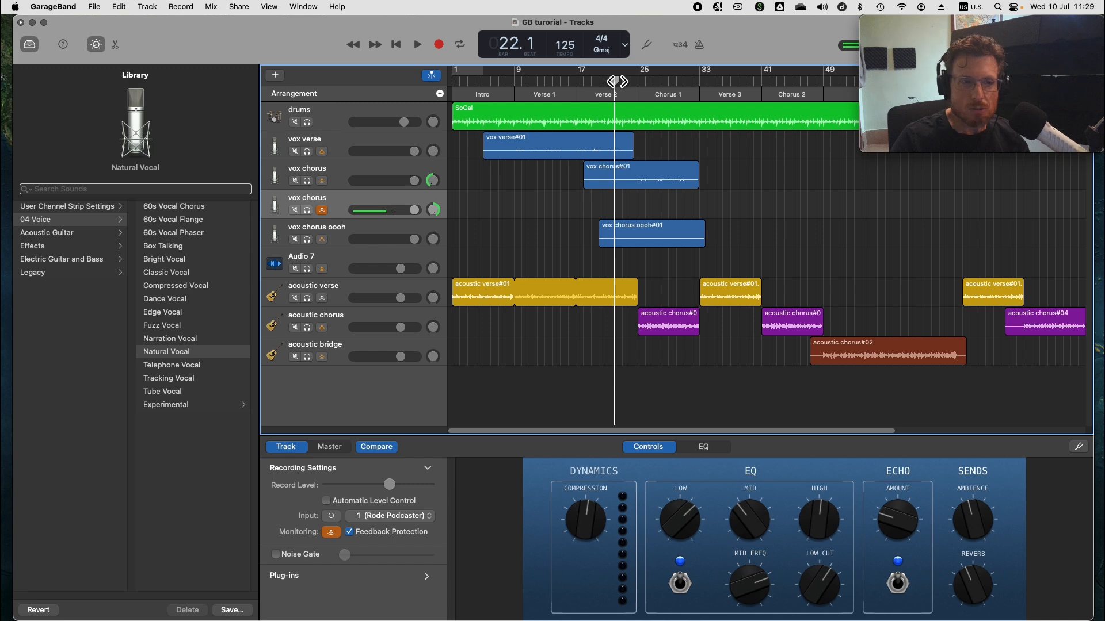
key("space")
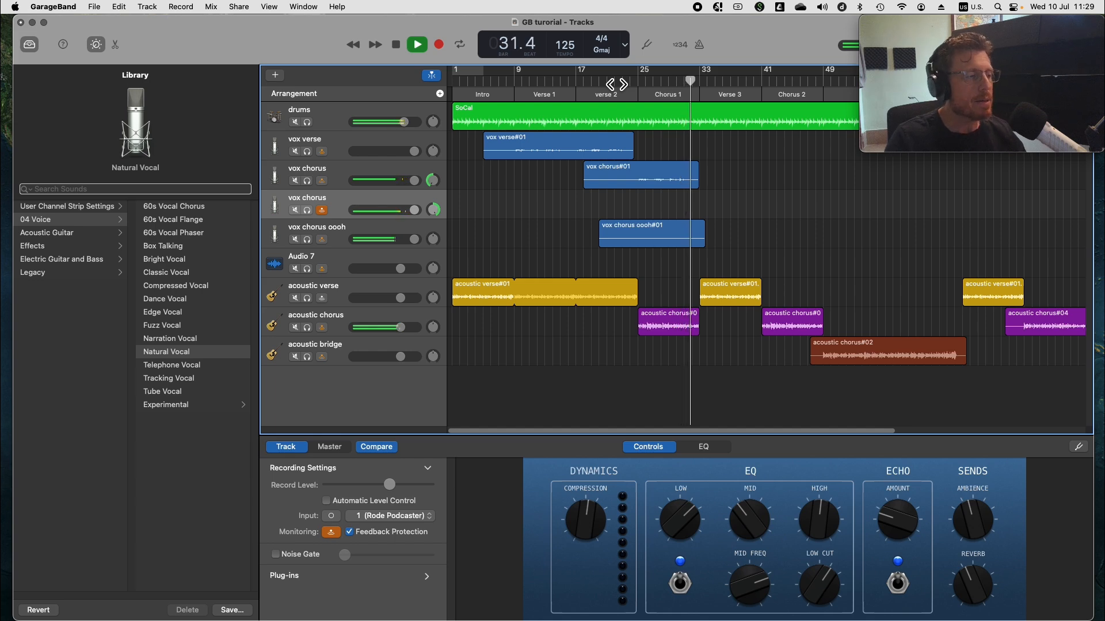
key("space")
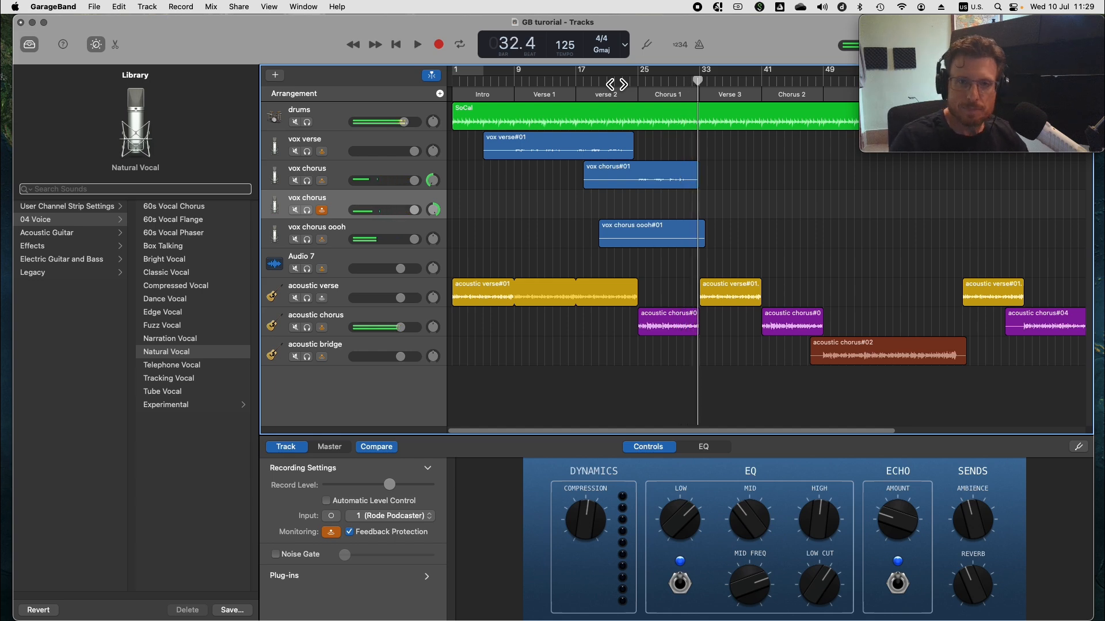
Record a second chorus vocal take on the duplicated vox chorus track from bar 21 to bar 33.
left_click(618, 86)
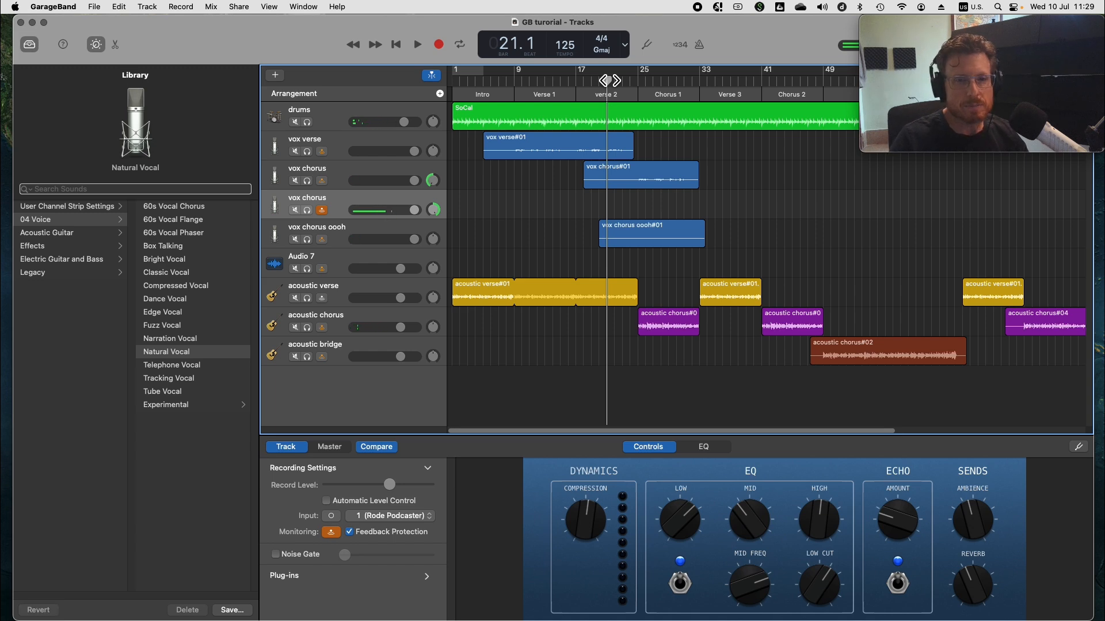
key("r")
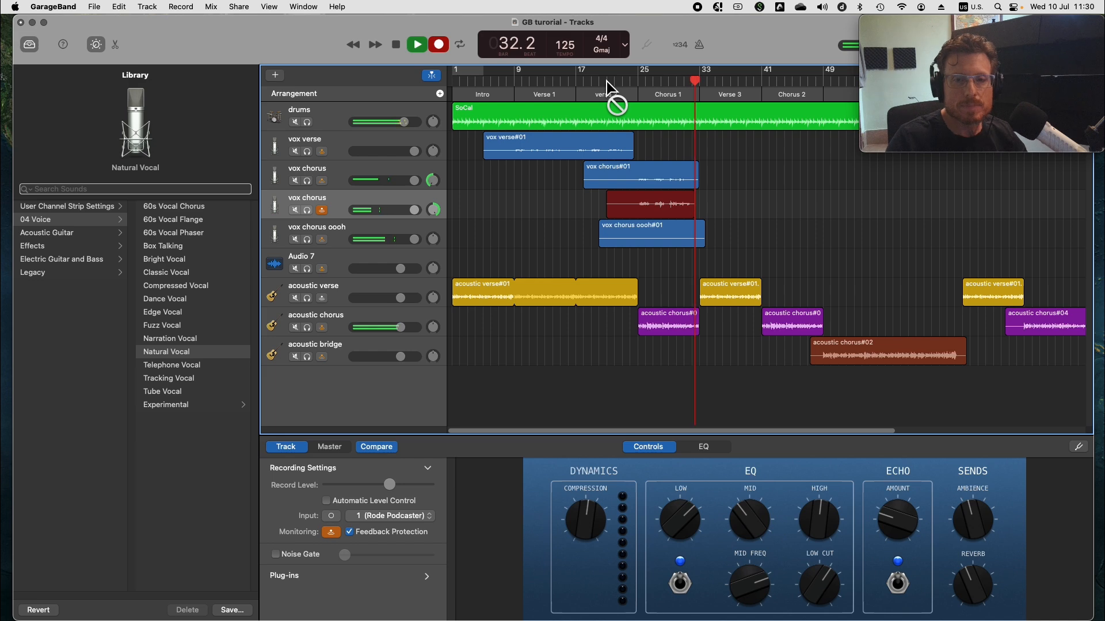
key("space")
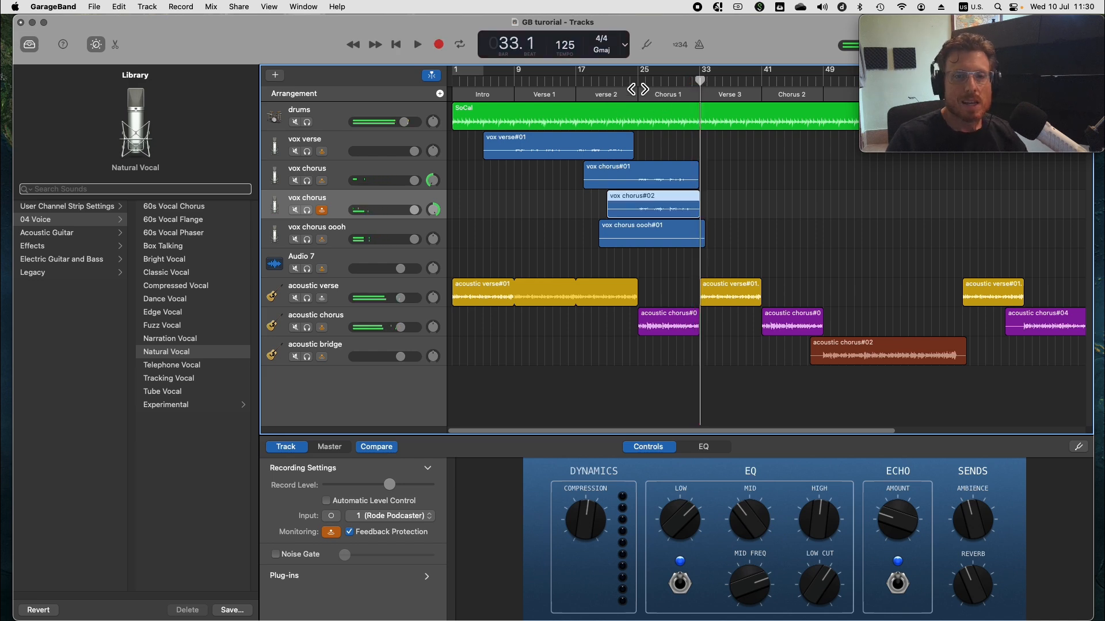
Select the Audio 7 track and raise its volume while playing back Chorus 1.
left_click(384, 270)
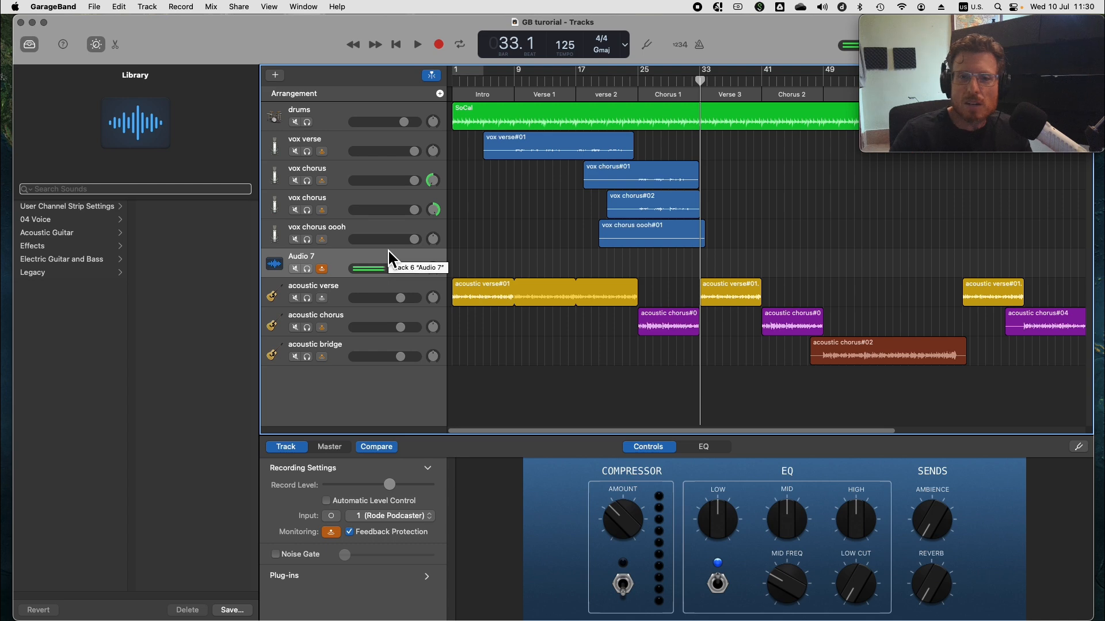
left_click(635, 88)
key("space")
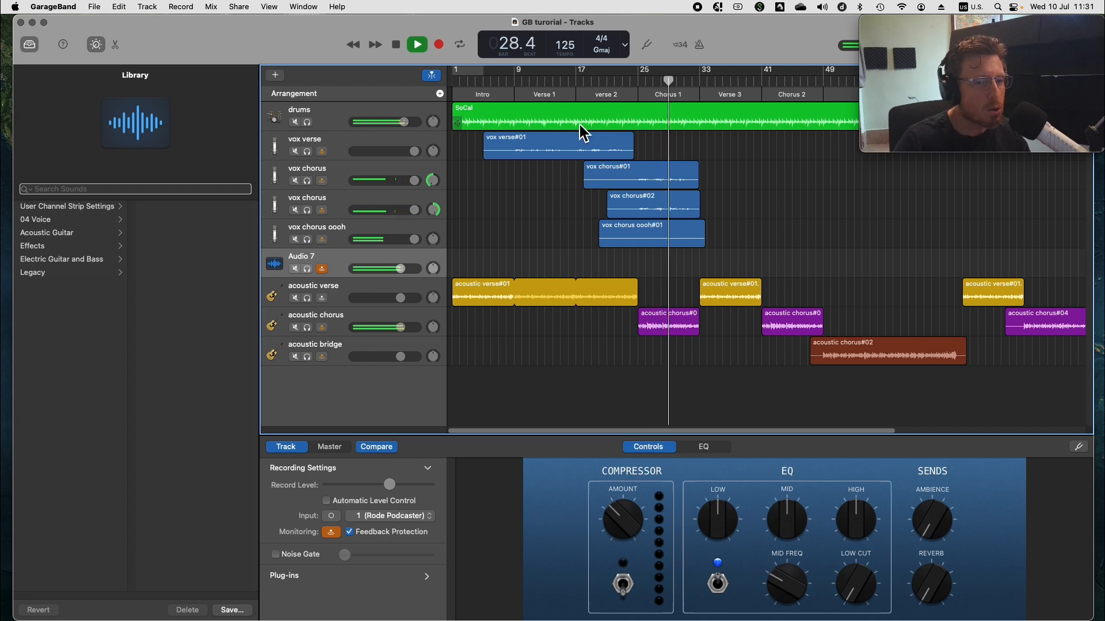
left_click_drag(400, 269, 414, 271)
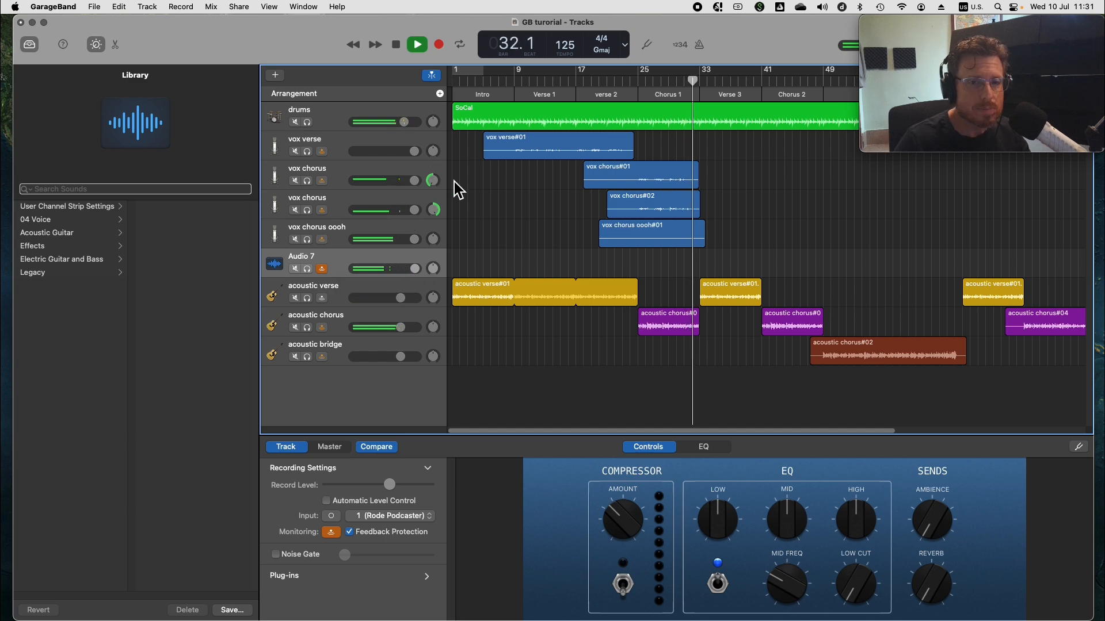
key("space")
Return the playhead to bar 24 and lower both vox chorus tracks to the same volume.
left_click(631, 80)
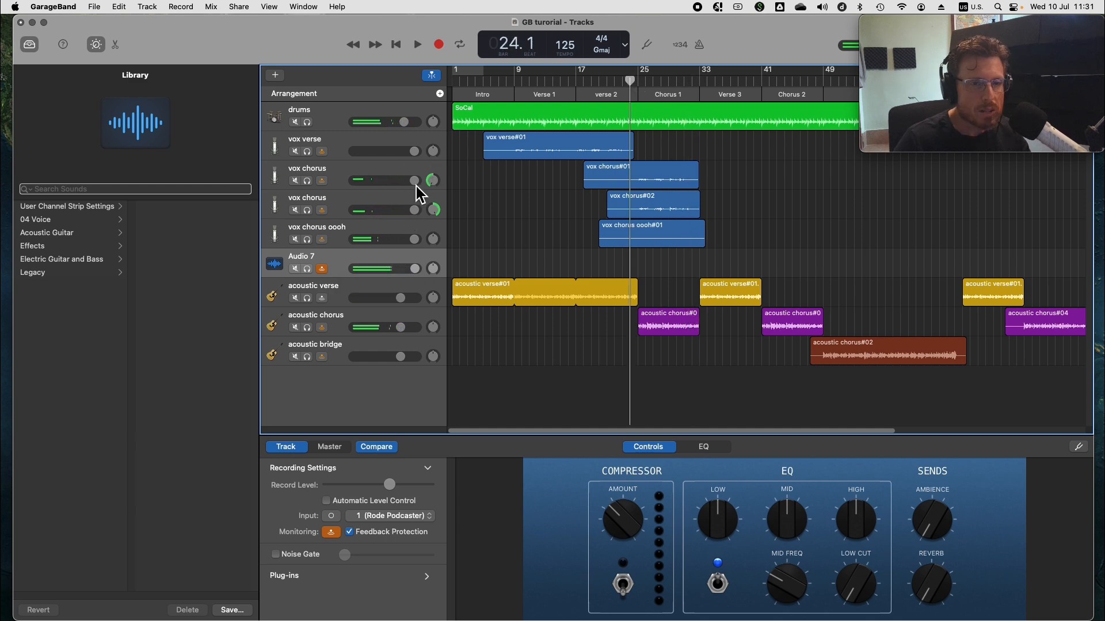
left_click_drag(416, 185, 412, 185)
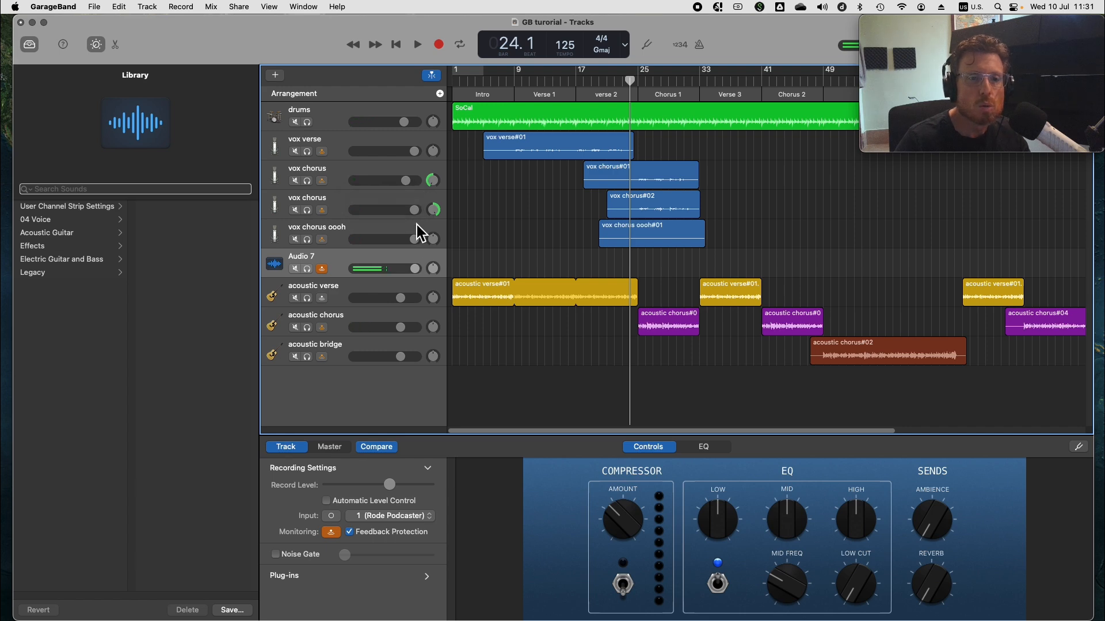
left_click_drag(415, 210, 411, 210)
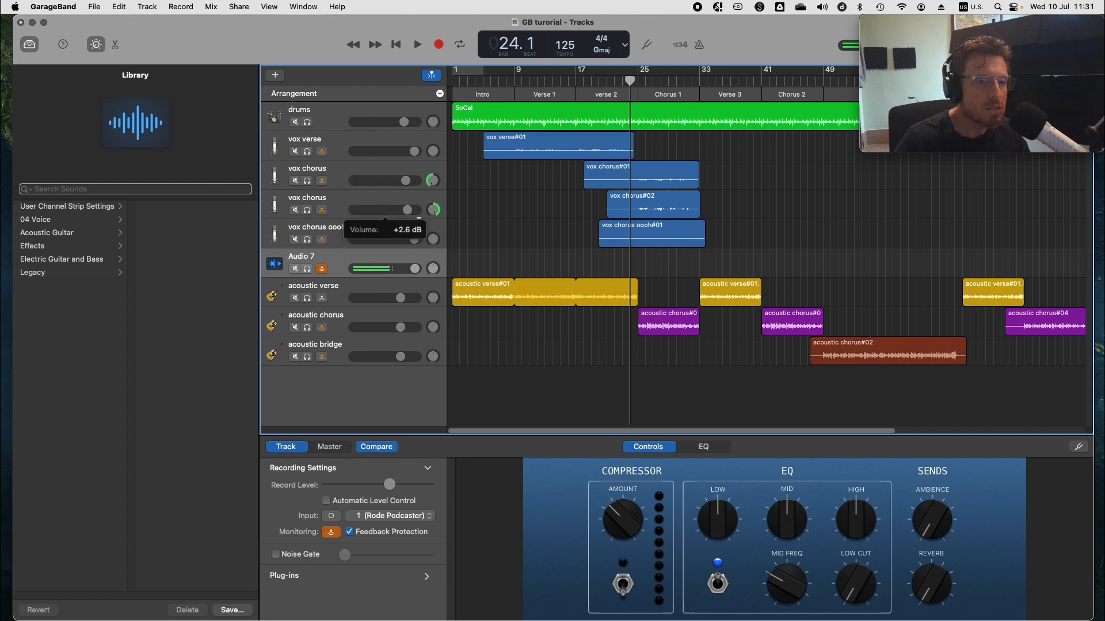
double_click(408, 210)
key("Return")
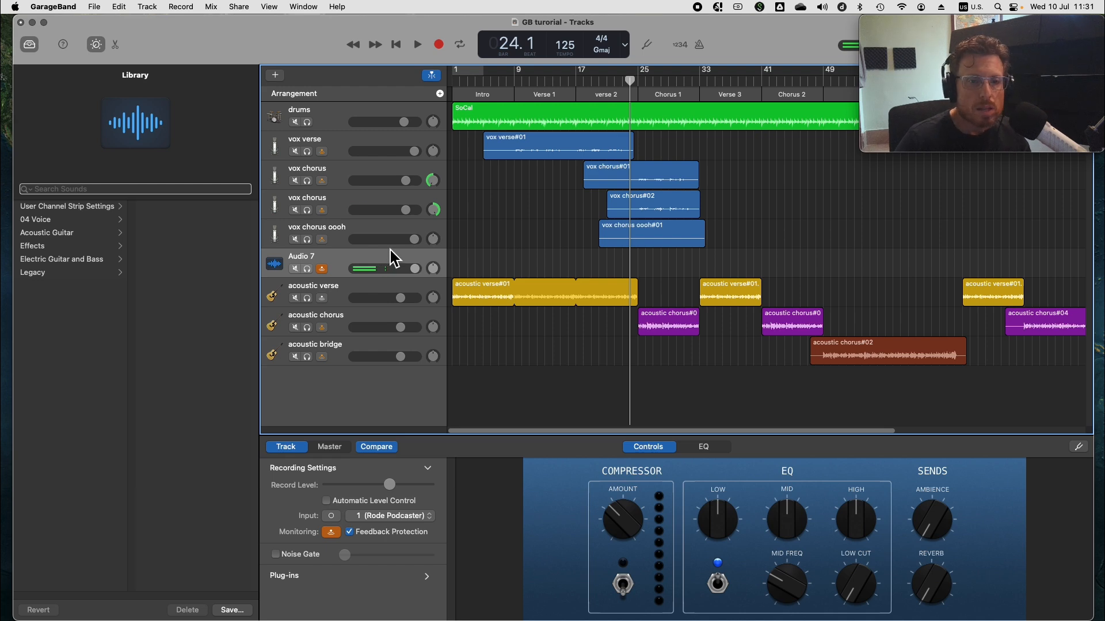
Play Chorus 1 from bar 24 to check the vocal balance, and save the project.
key("space")
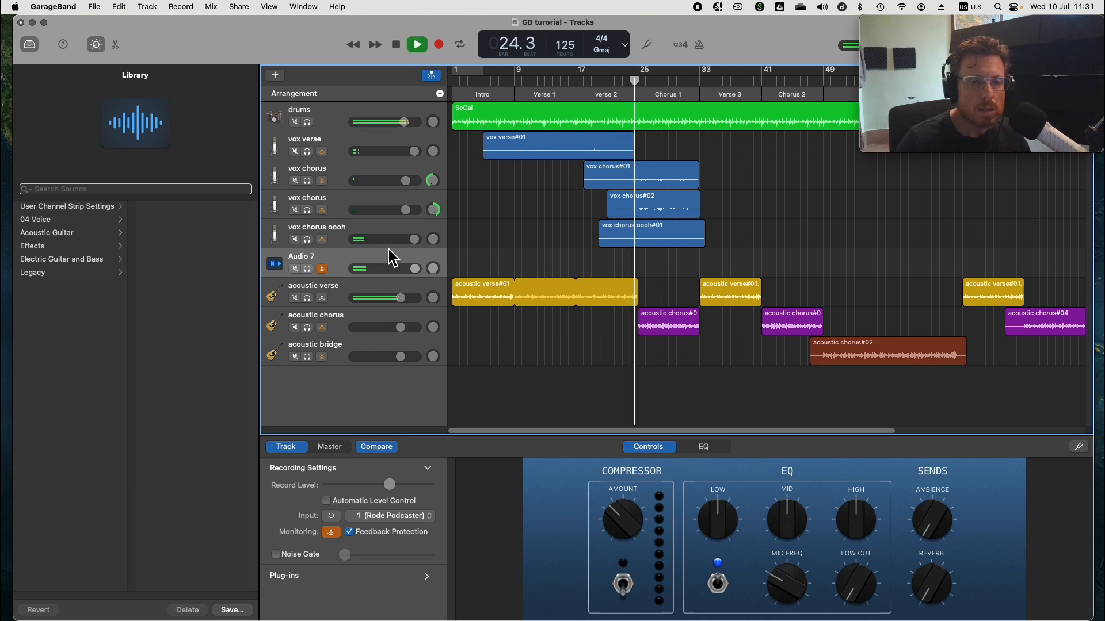
key("super+s")
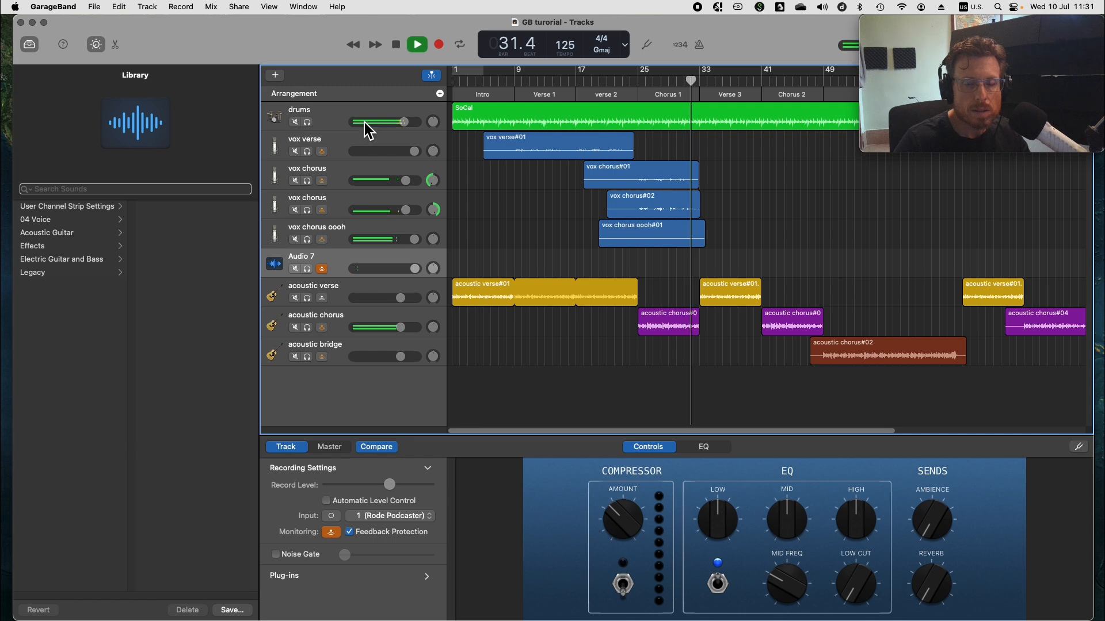
key("space")
key("super+s")
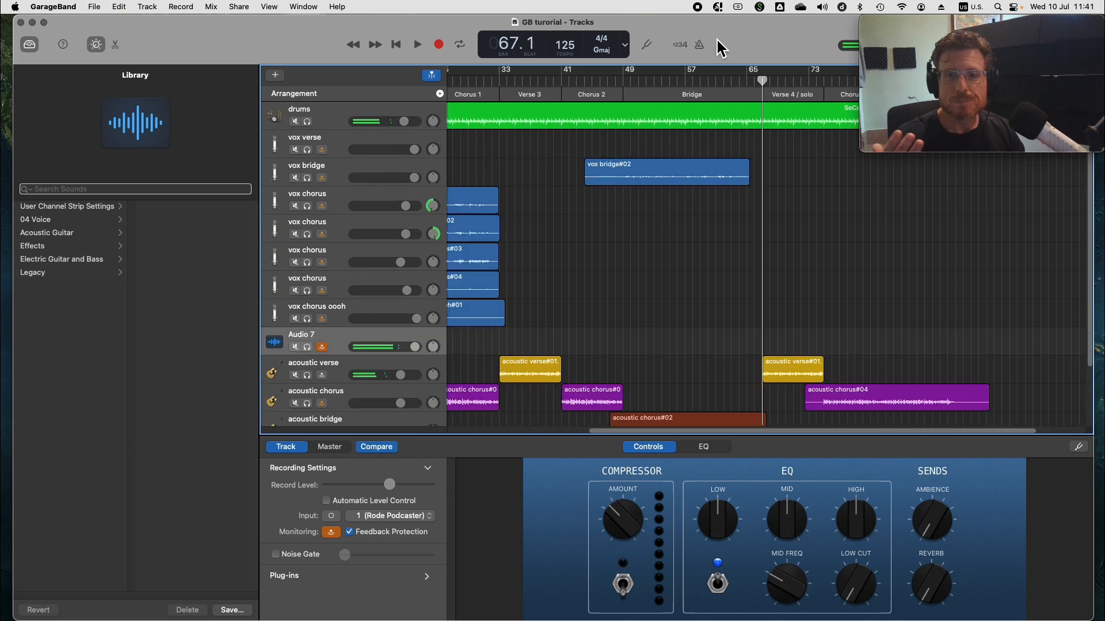